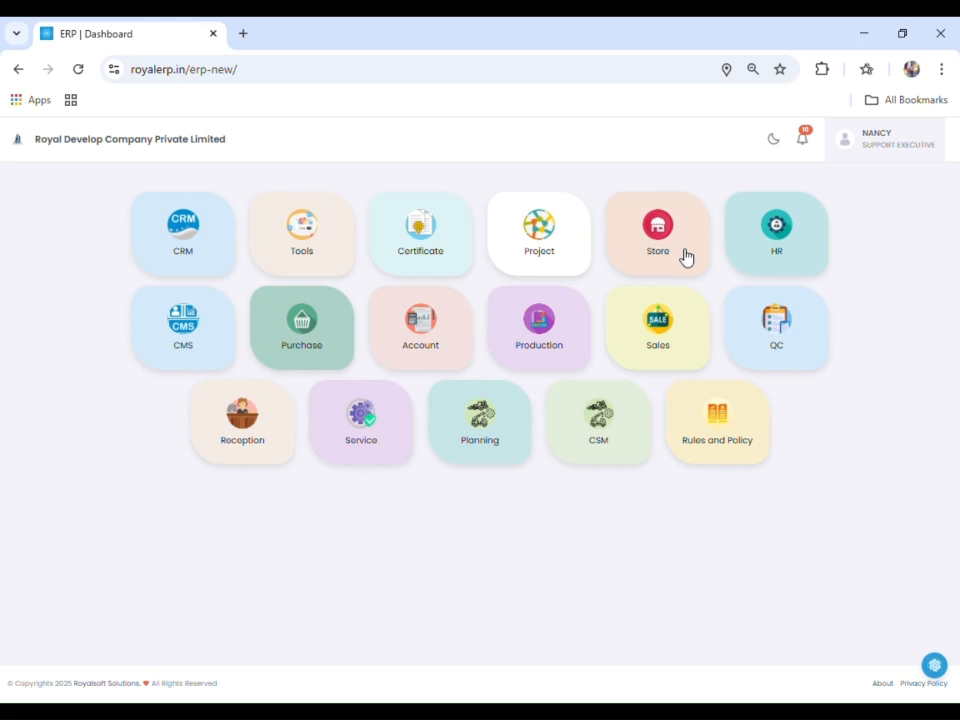
- Open the Store module and look over its store list and the store settings
click(686, 258)
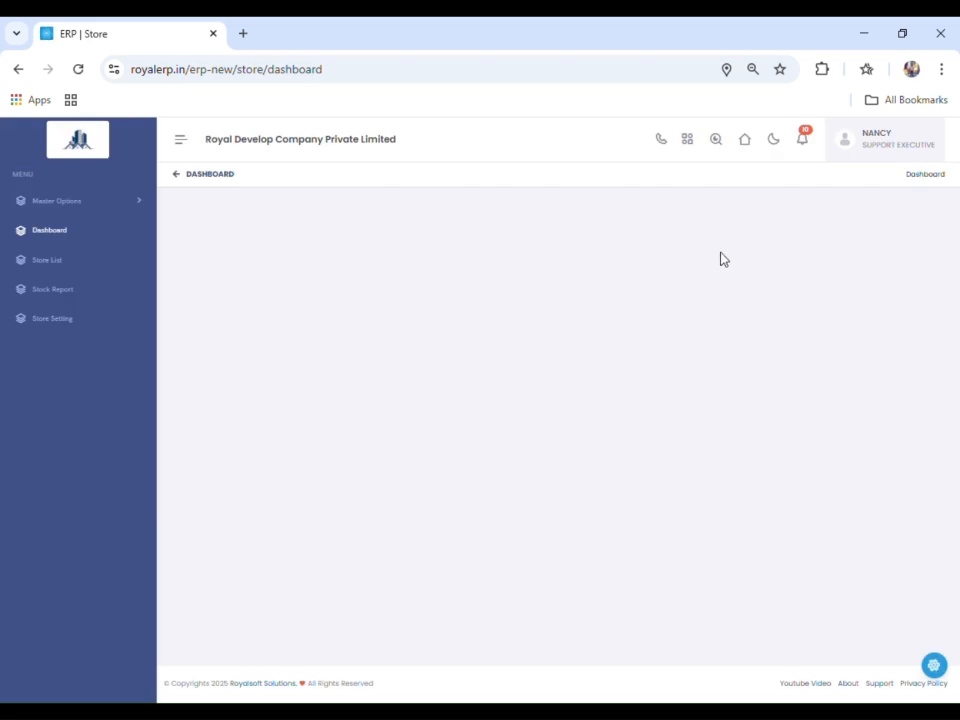
click(84, 263)
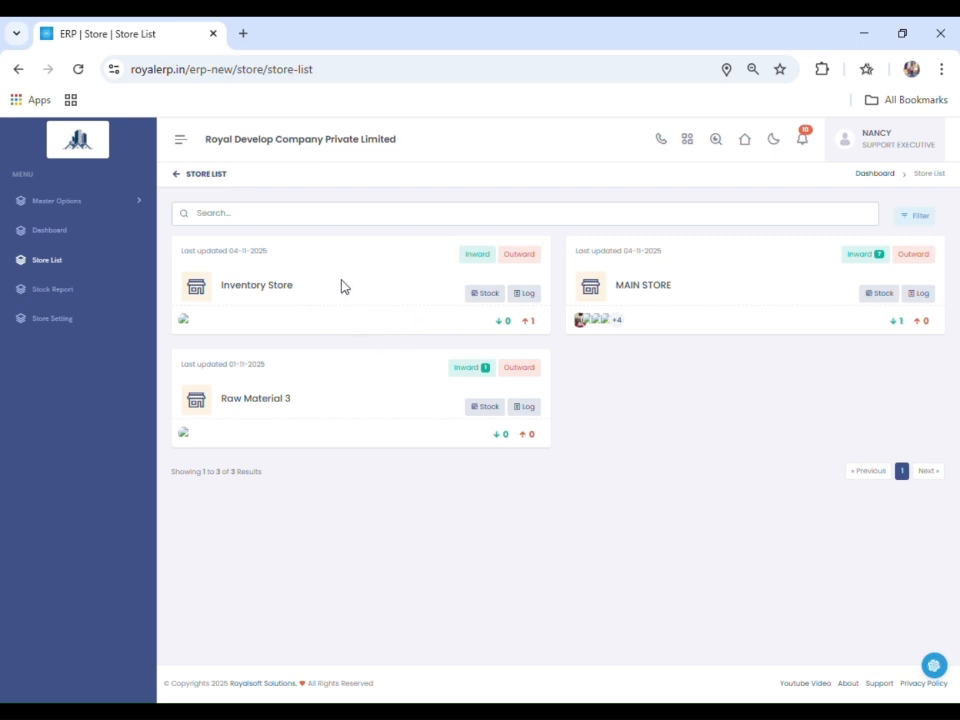
click(69, 321)
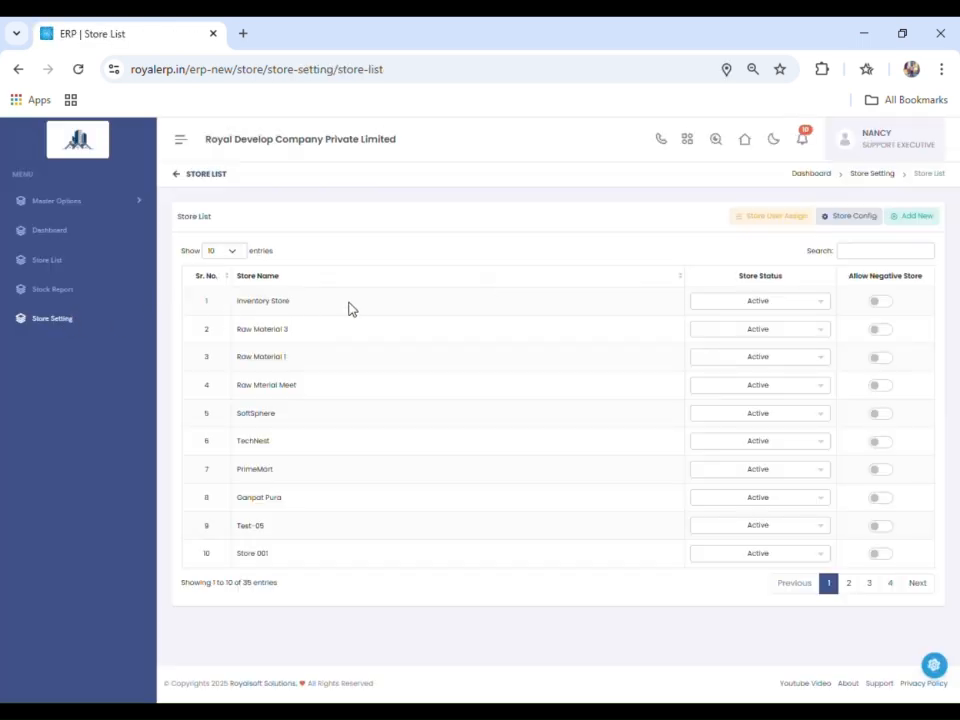
click(62, 278)
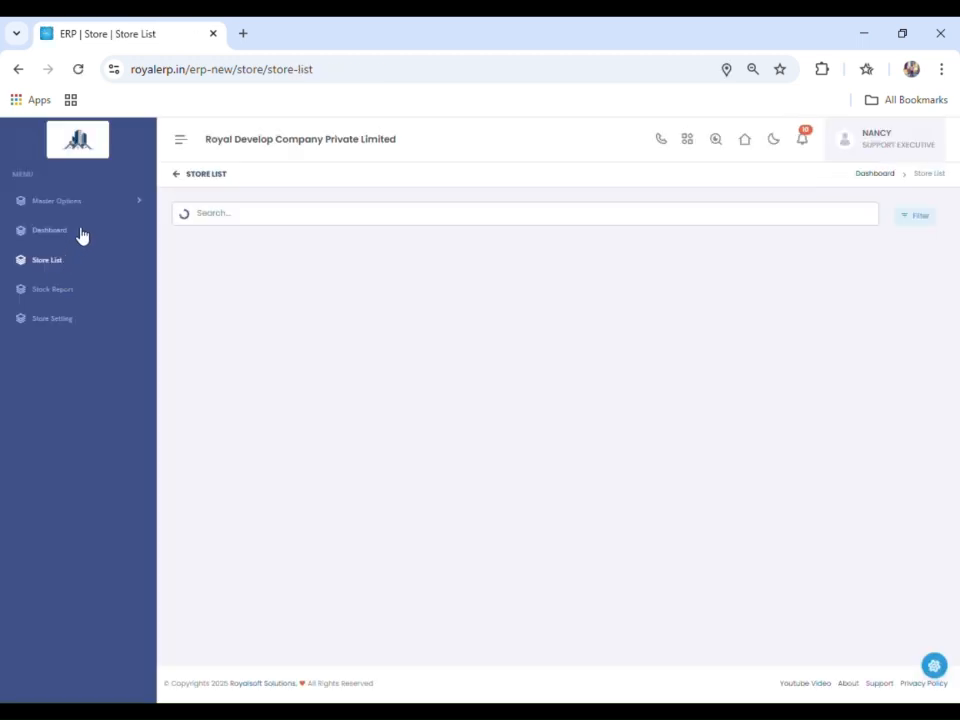
- Open the Opening list in the Store module's master options and start a new opening entry
click(104, 204)
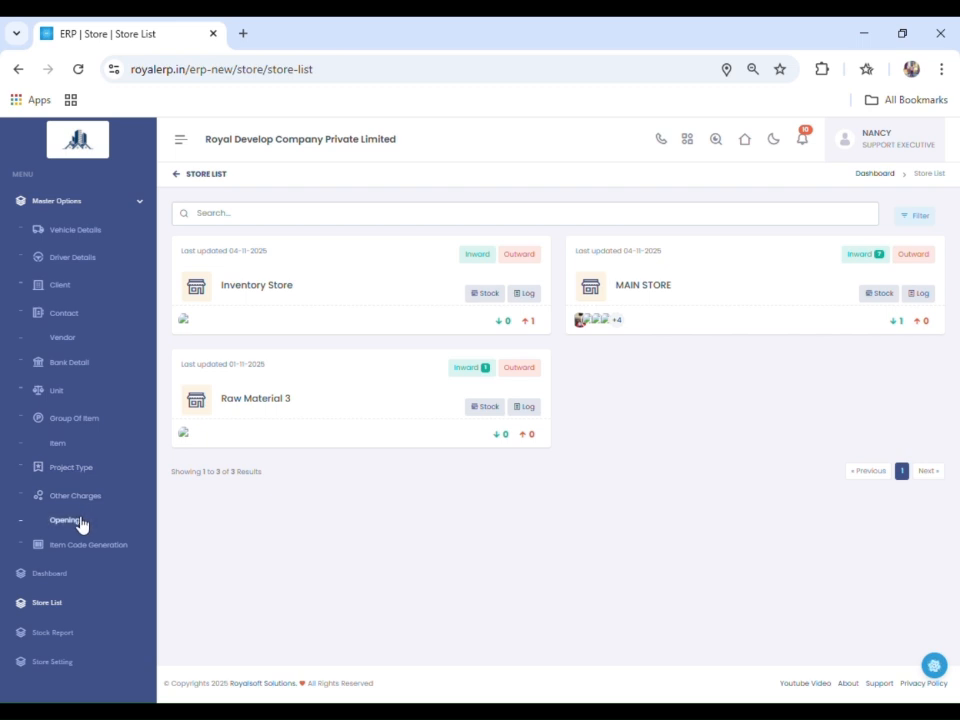
click(107, 212)
click(107, 212)
click(87, 522)
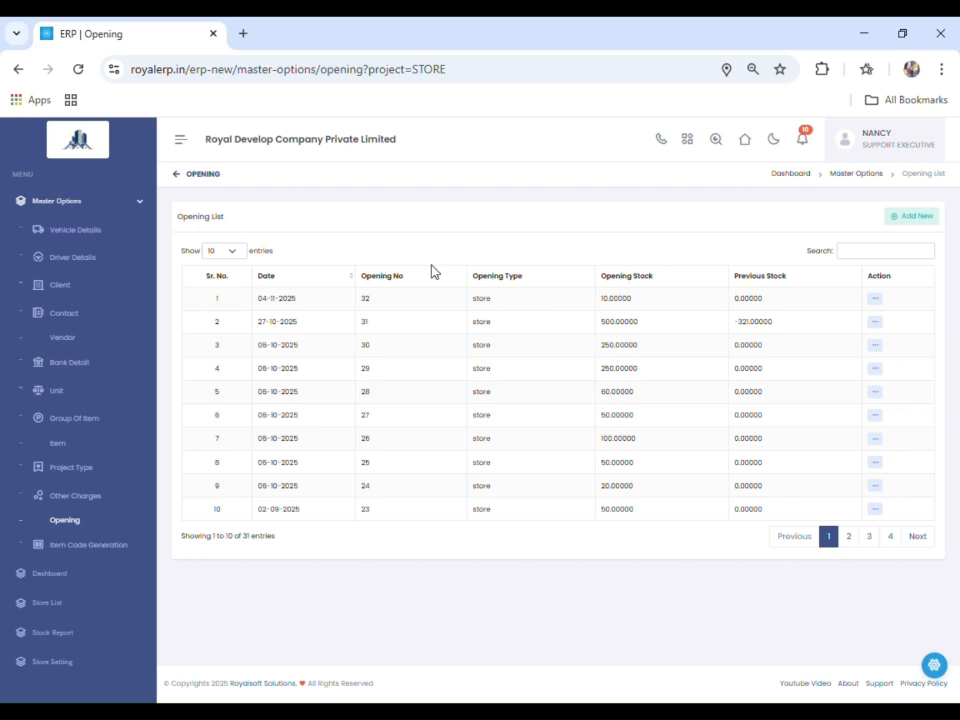
click(911, 218)
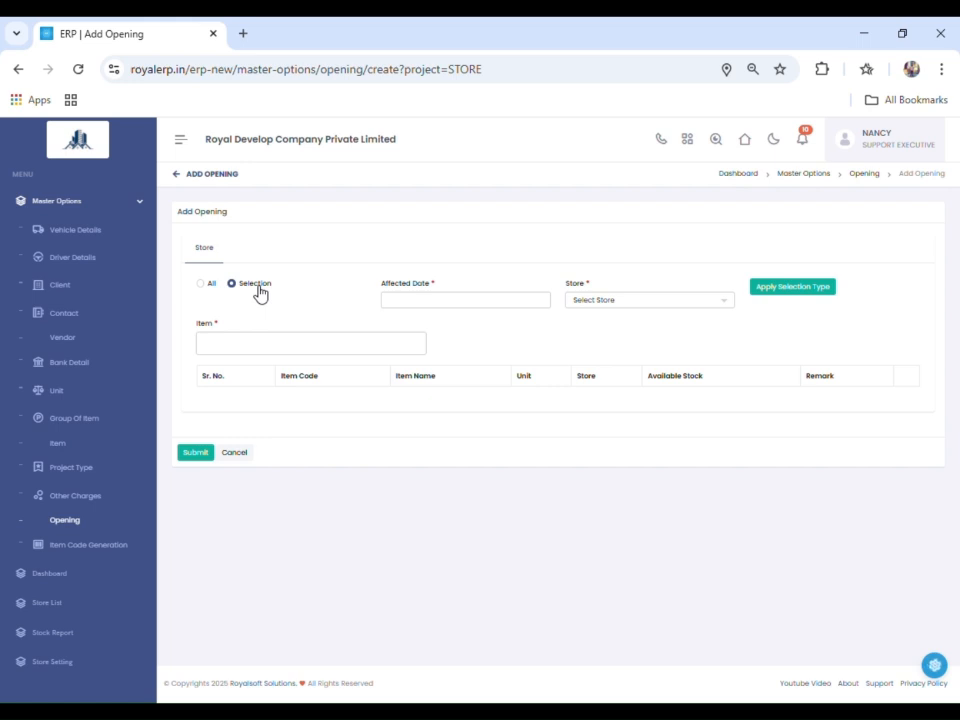
- Set the opening entry's affected date to 04-11-2025 and its store to Inventory Store
click(415, 304)
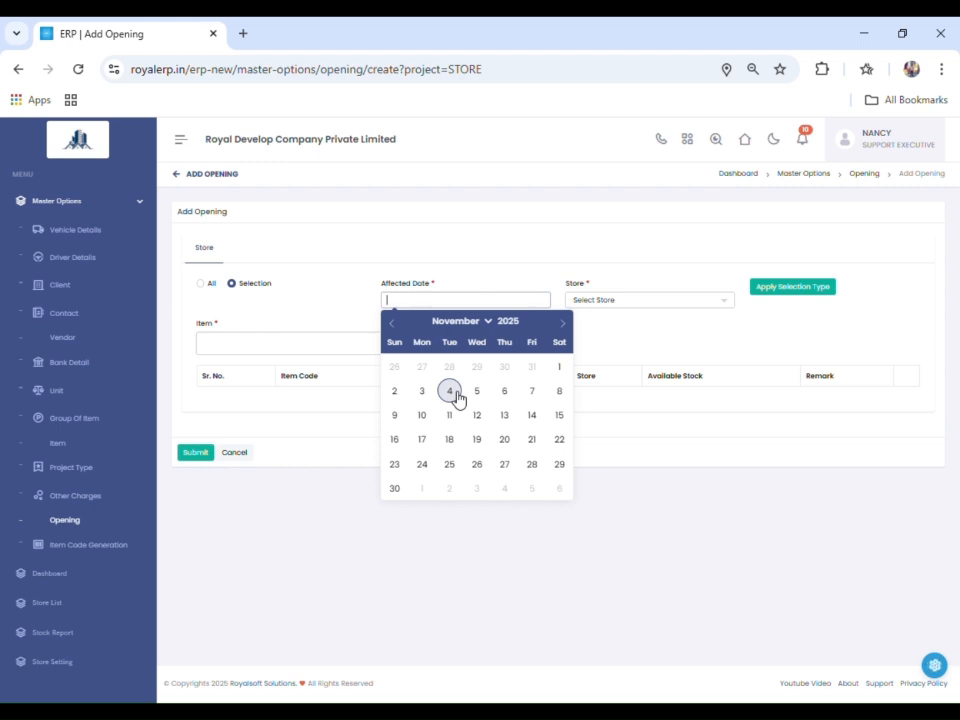
click(451, 392)
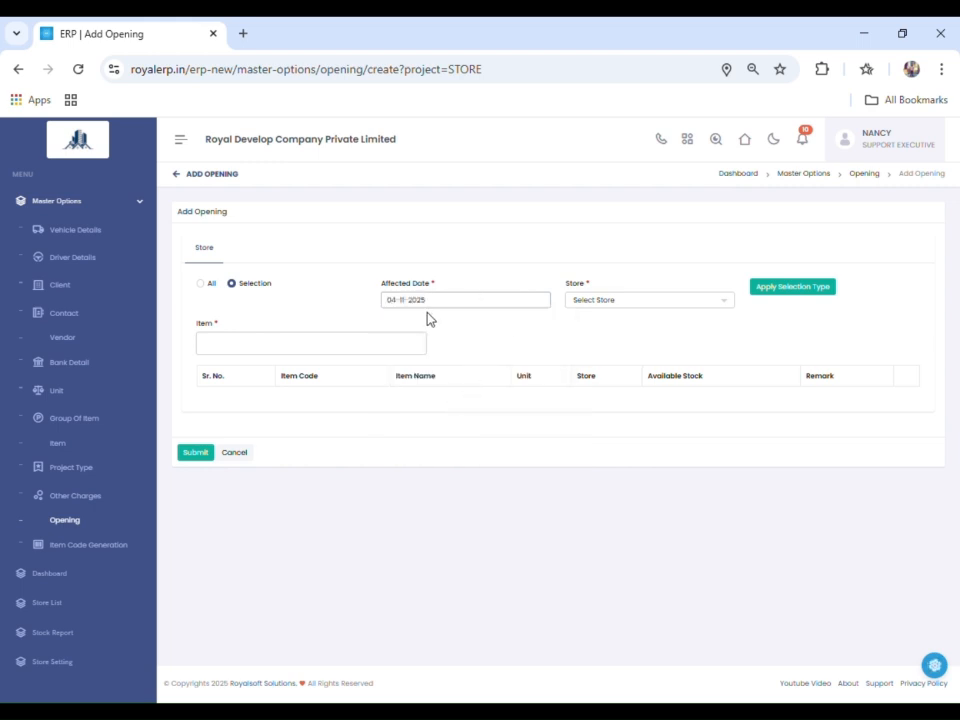
click(641, 301)
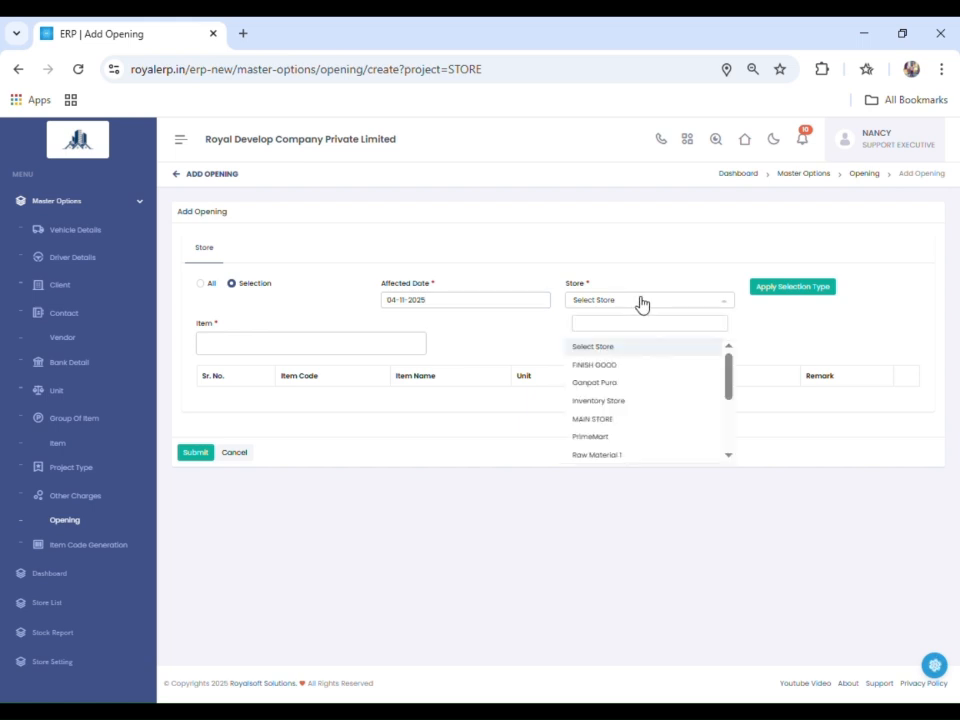
click(641, 301)
click(641, 301)
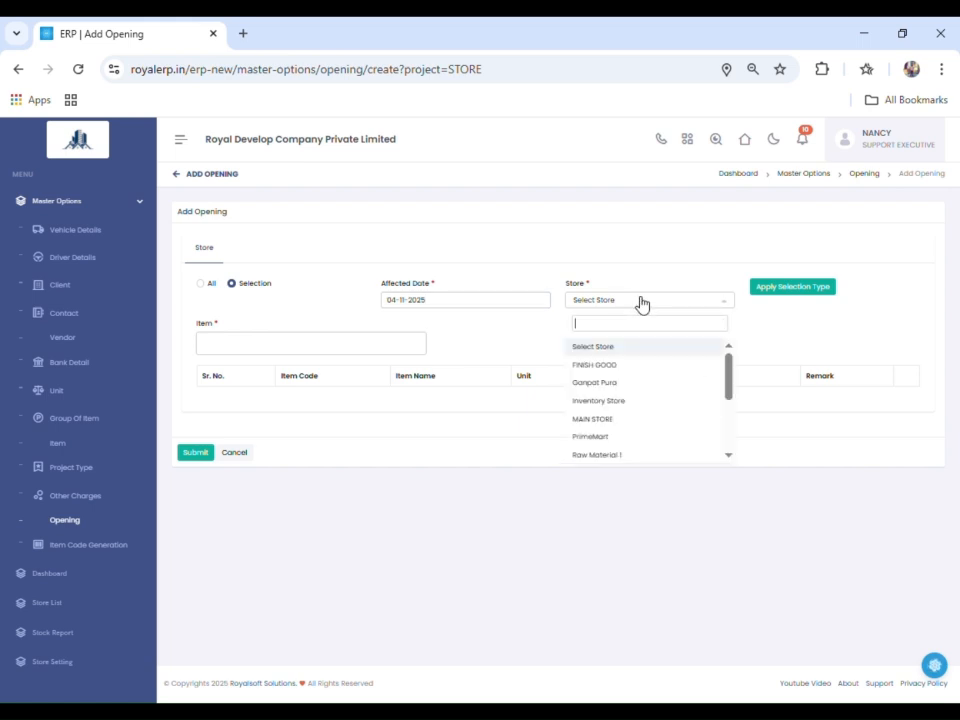
click(632, 415)
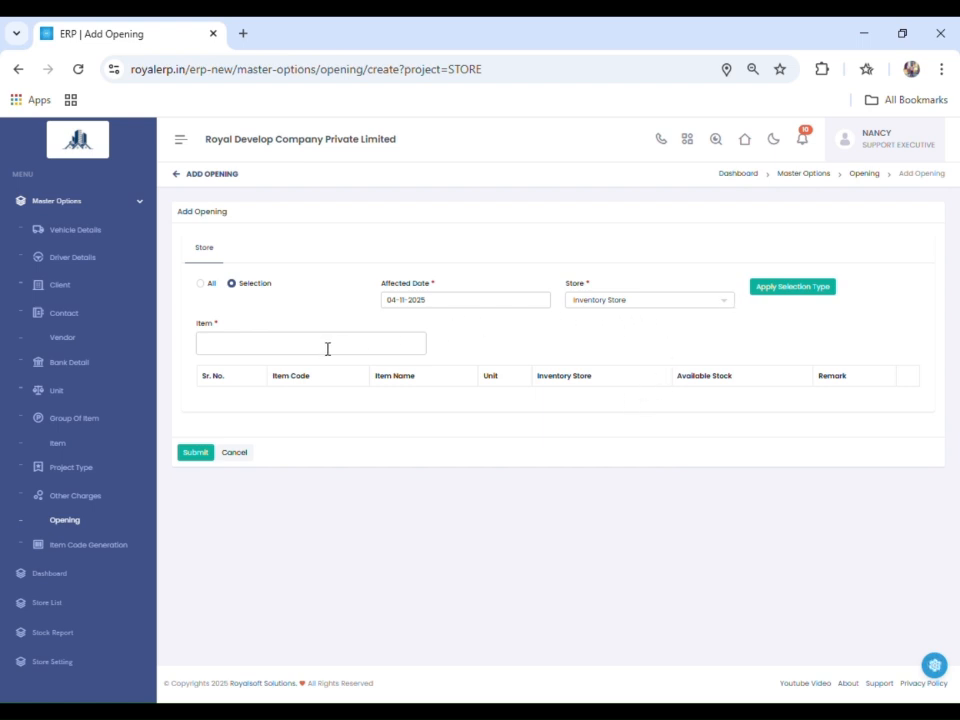
- Select the item BASE PLATE and apply the selection to load it into the opening's item table
click(249, 351)
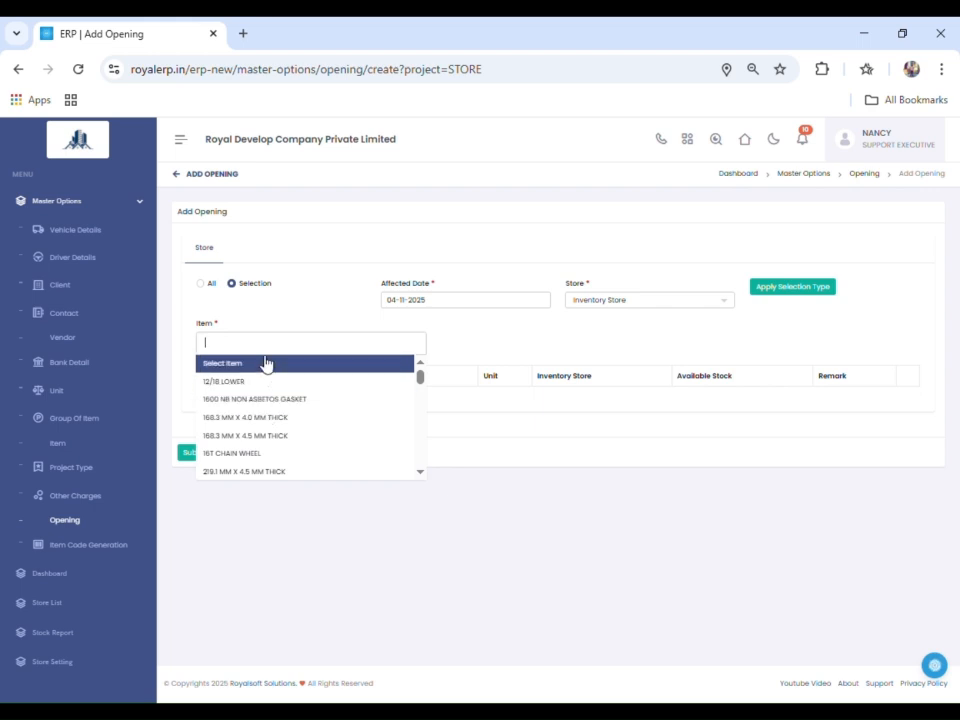
text(base)
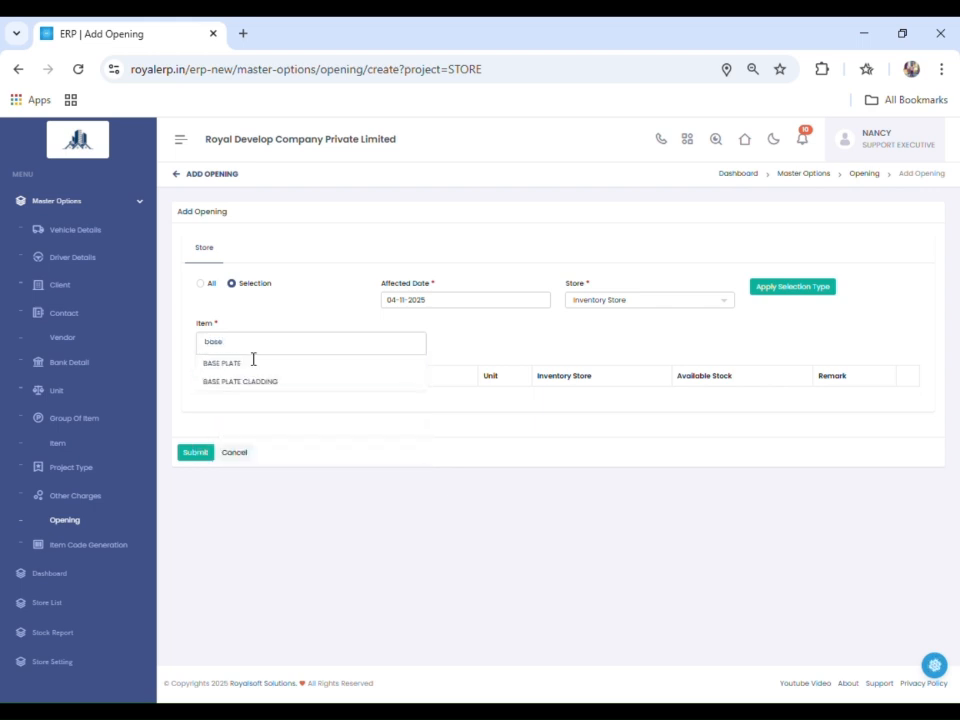
click(243, 363)
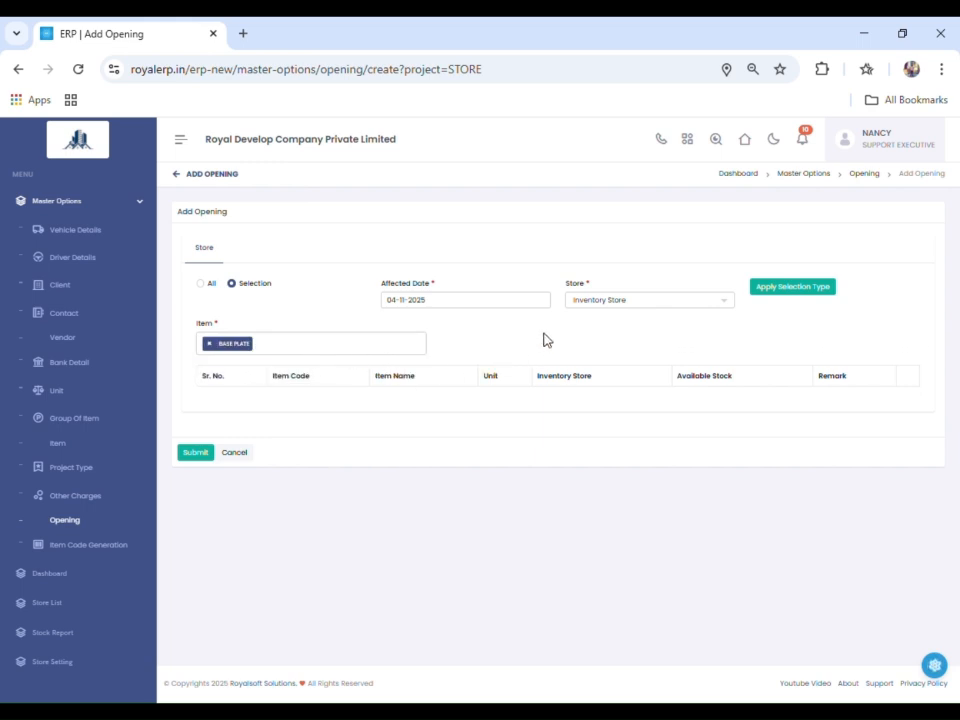
click(798, 292)
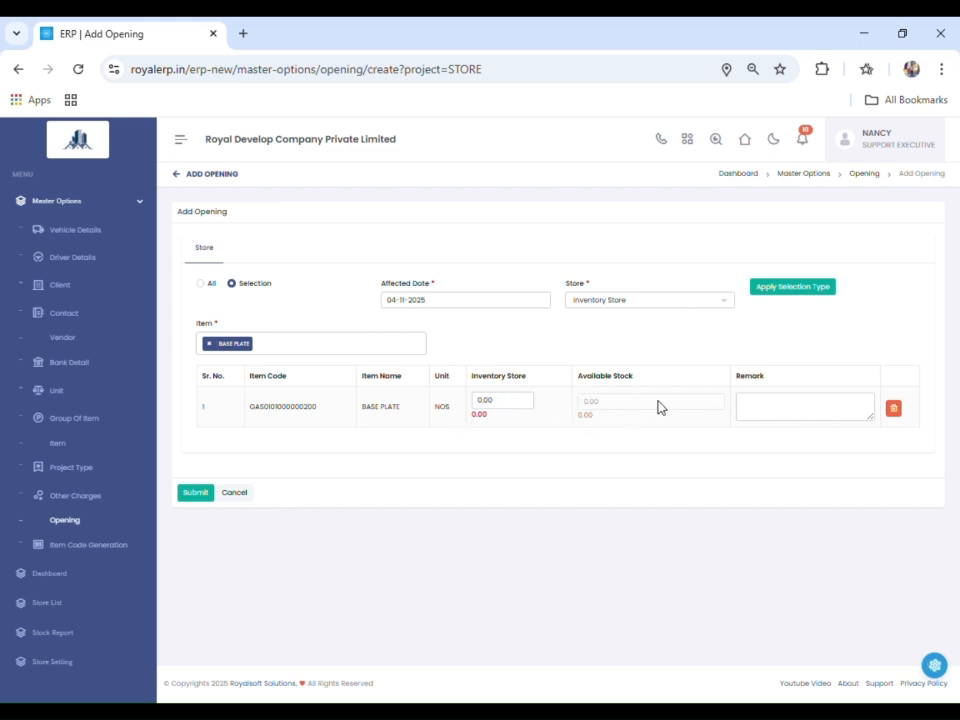
- Set the Inventory Store opening quantity for BASE PLATE to 20 and submit the opening entry
double_click(480, 400)
text(20)
click(195, 494)
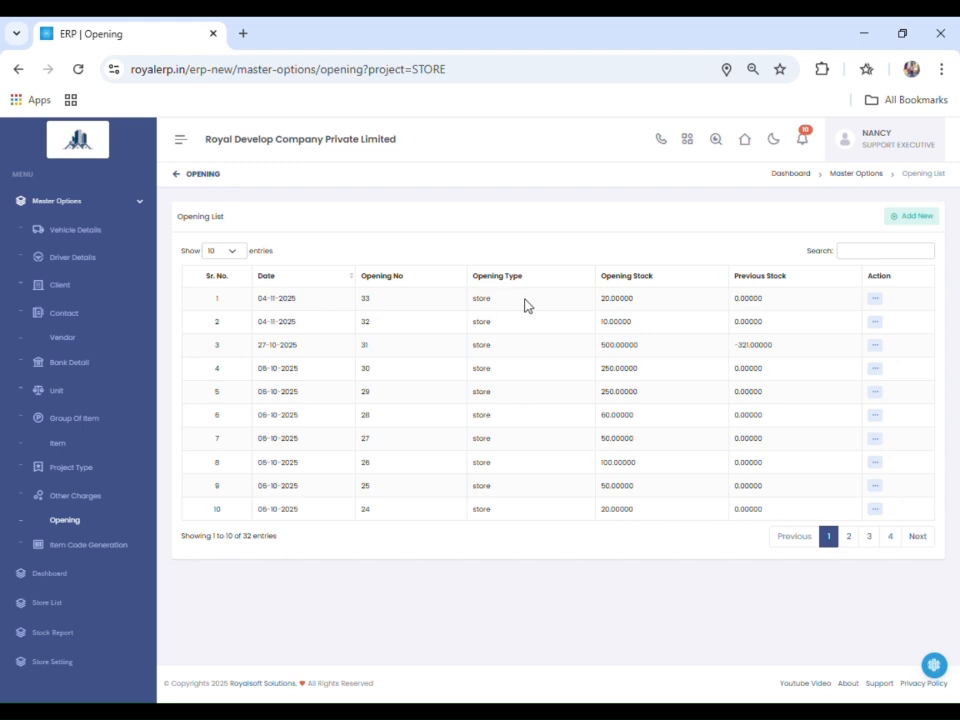
click(876, 302)
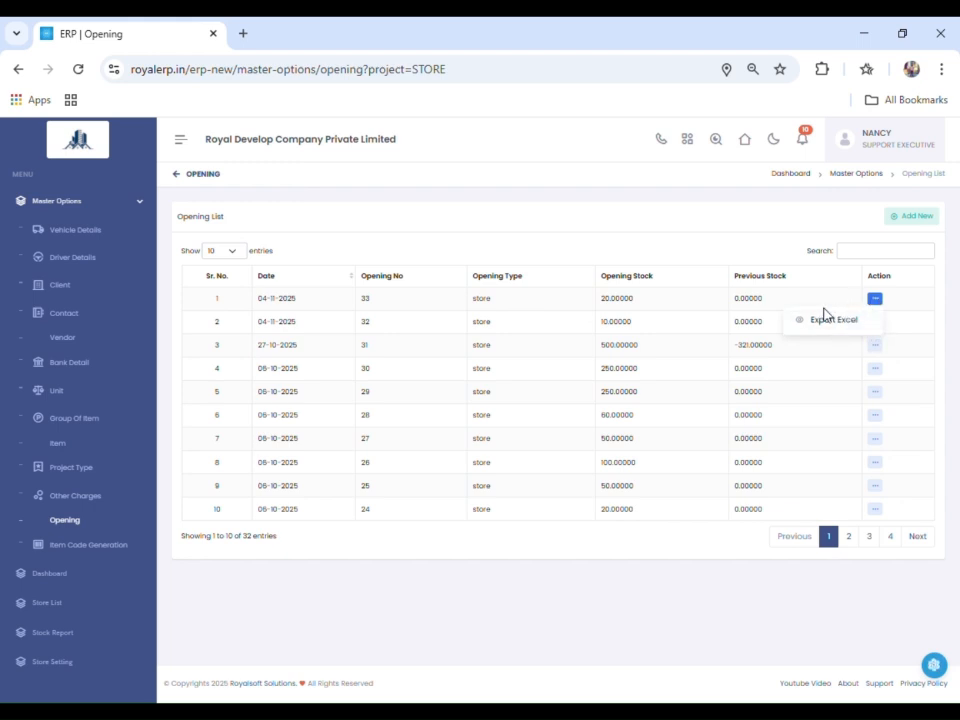
click(546, 300)
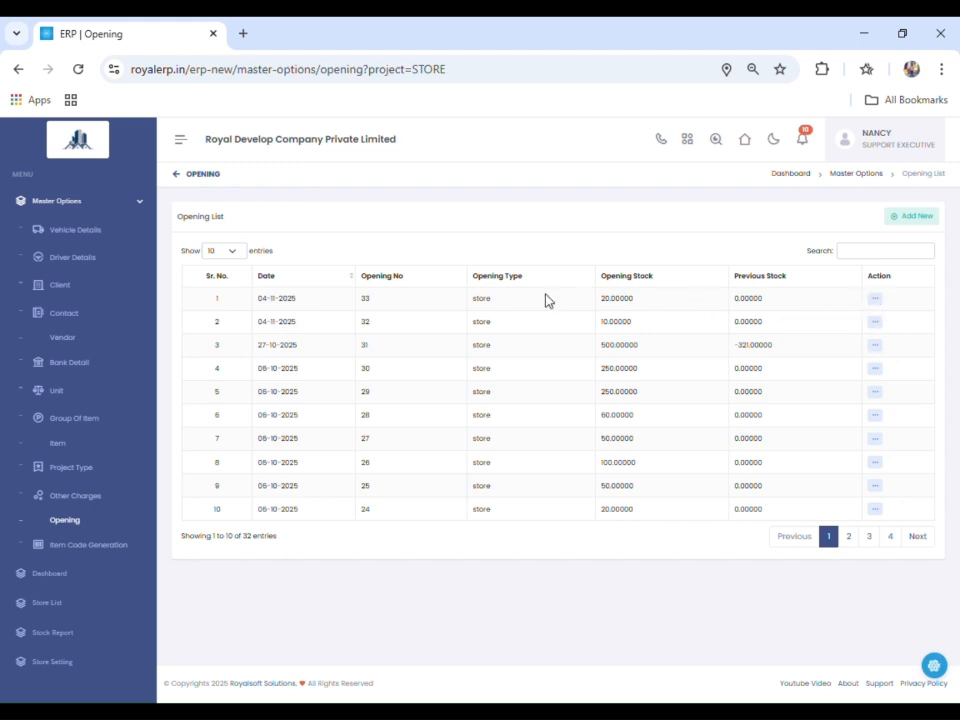
- Open the Inventory Store's stock report from the store list and run it without item filters
click(91, 207)
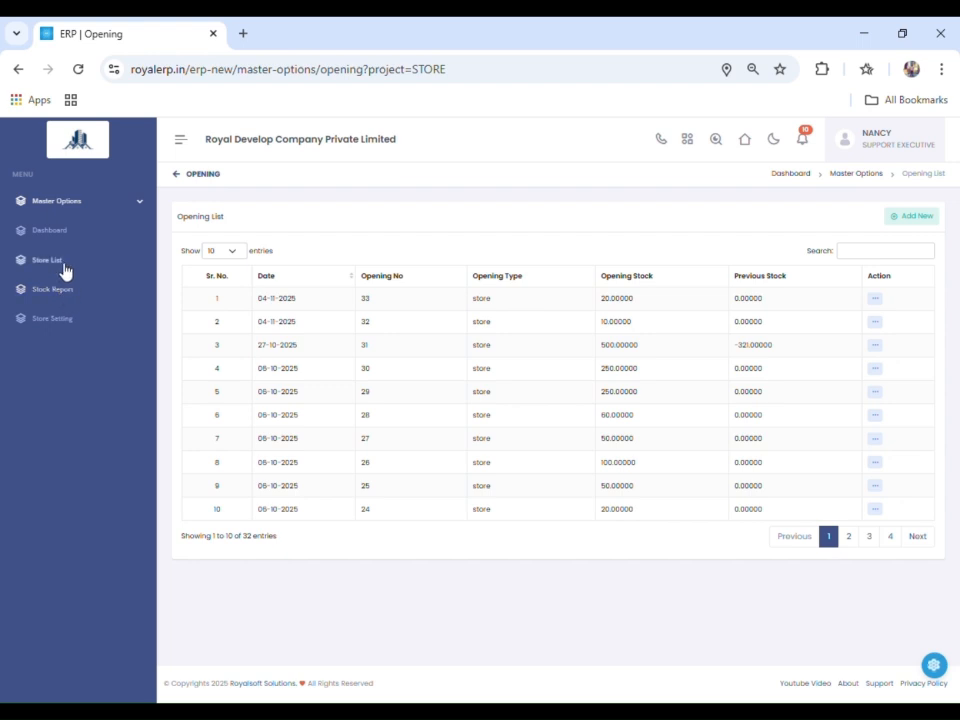
click(63, 268)
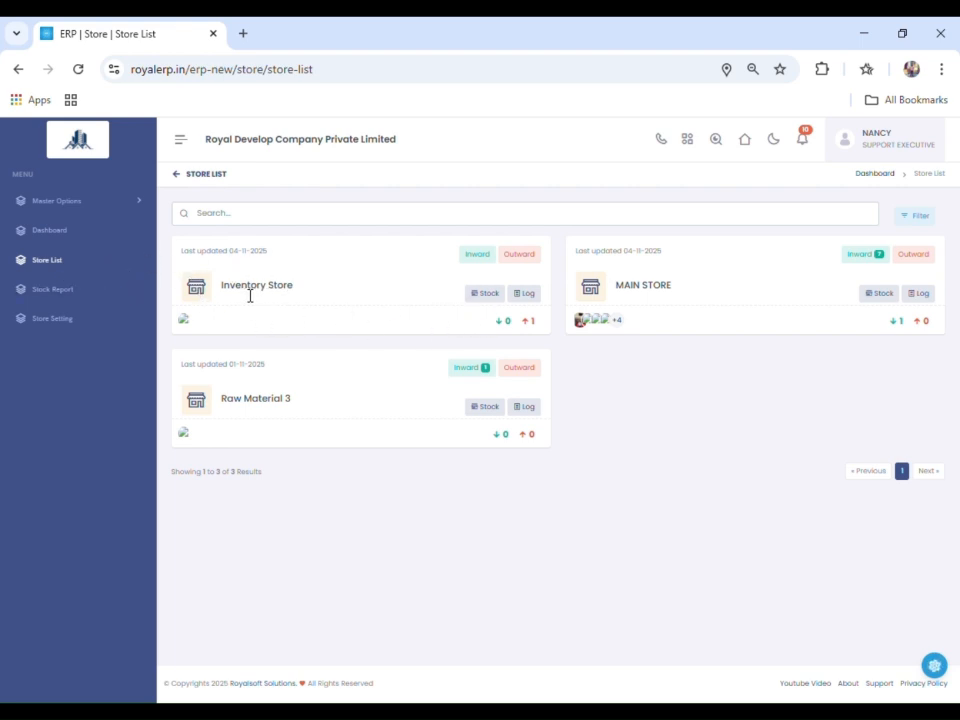
click(478, 297)
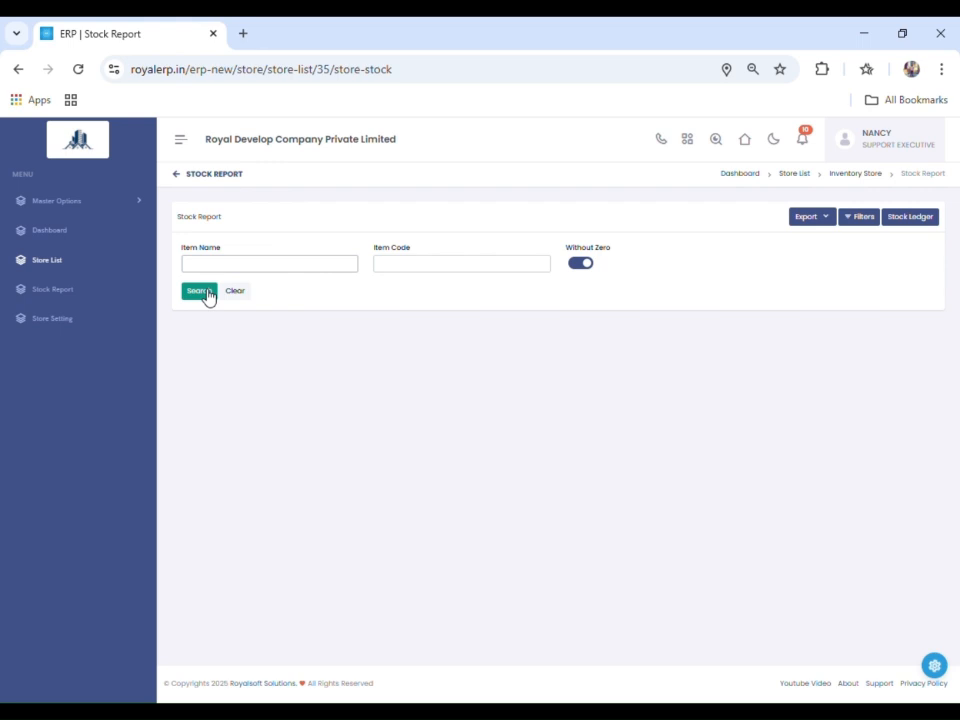
click(205, 293)
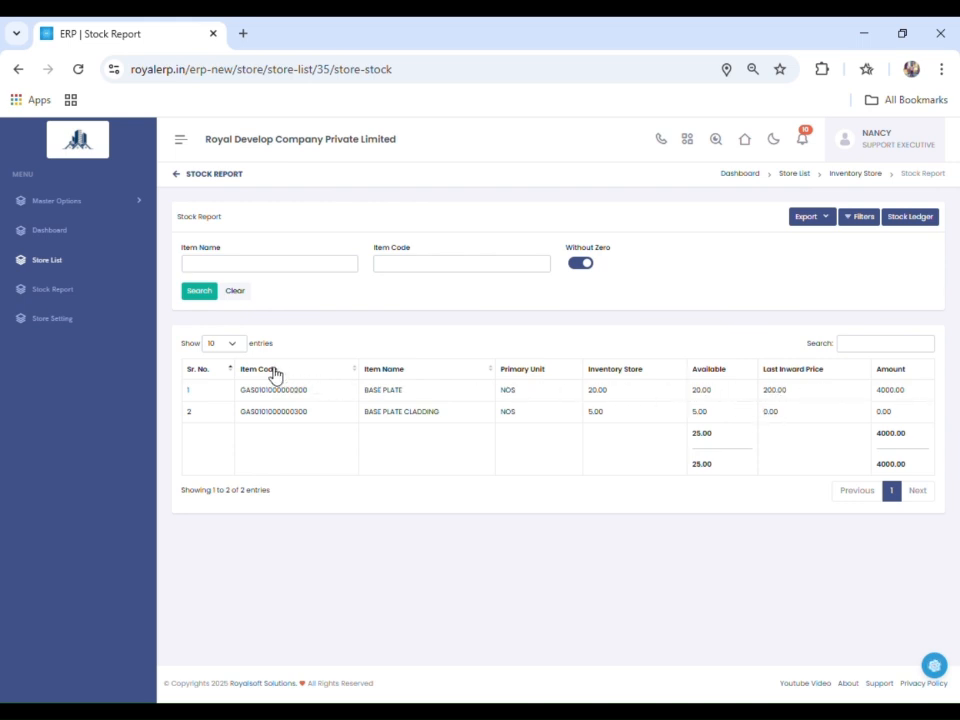
- Return to the store list and start a new outward entry for the Inventory Store
click(80, 271)
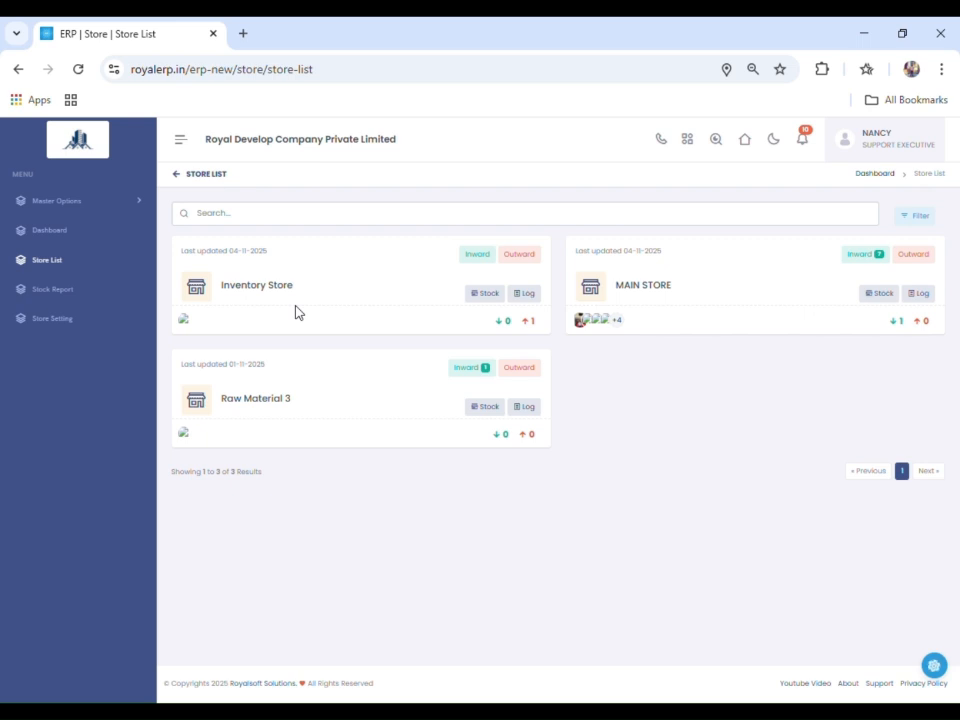
click(488, 295)
click(514, 257)
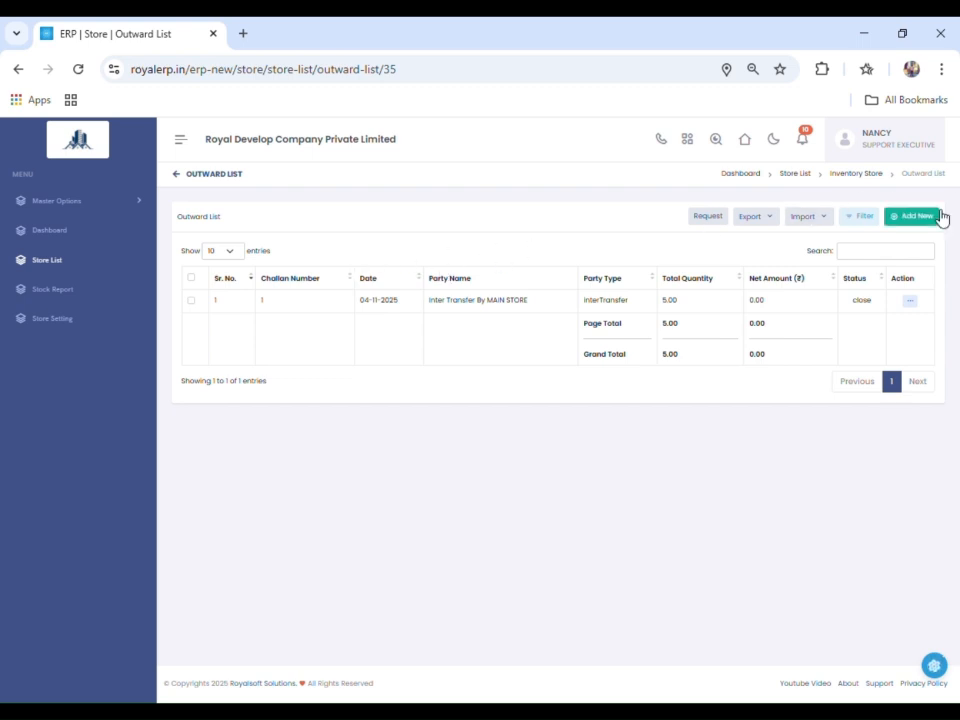
click(911, 216)
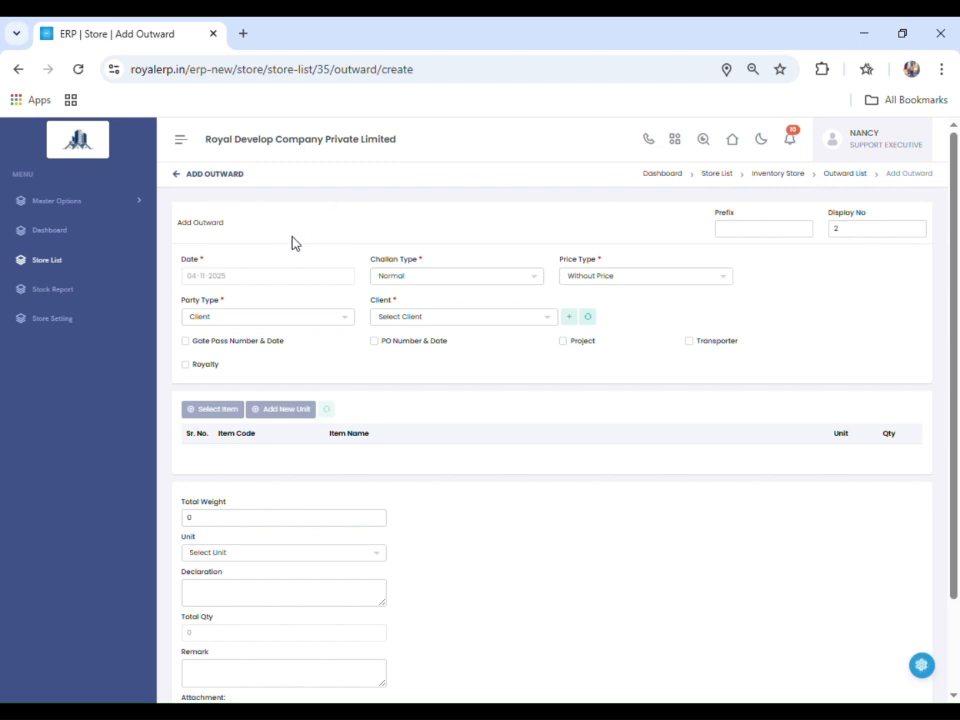
- Review the available challan types and price types for the outward entry
click(457, 280)
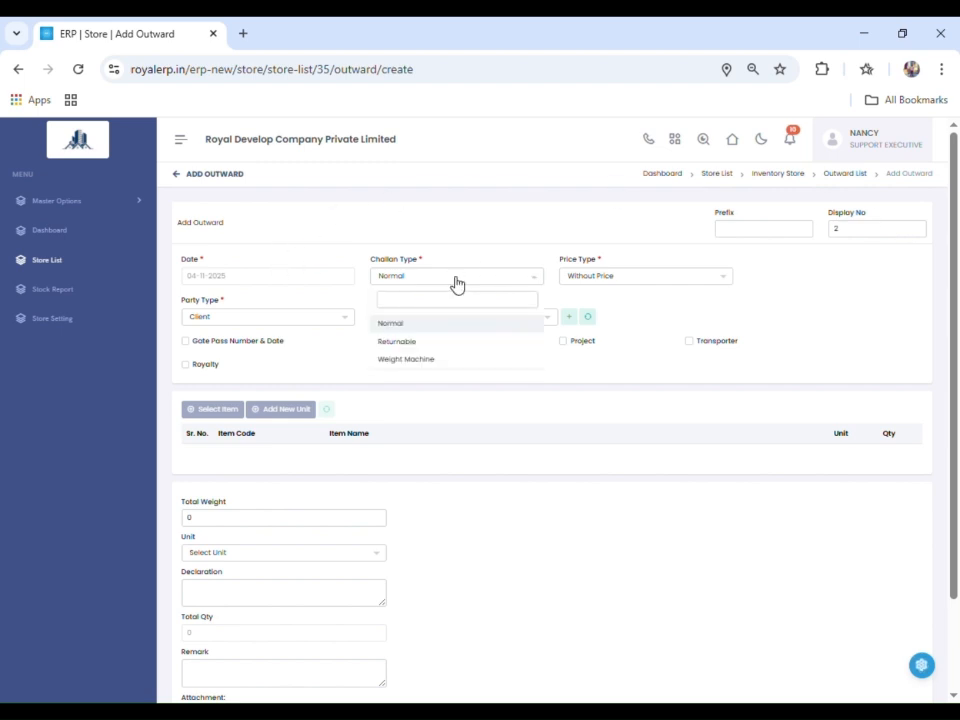
click(456, 284)
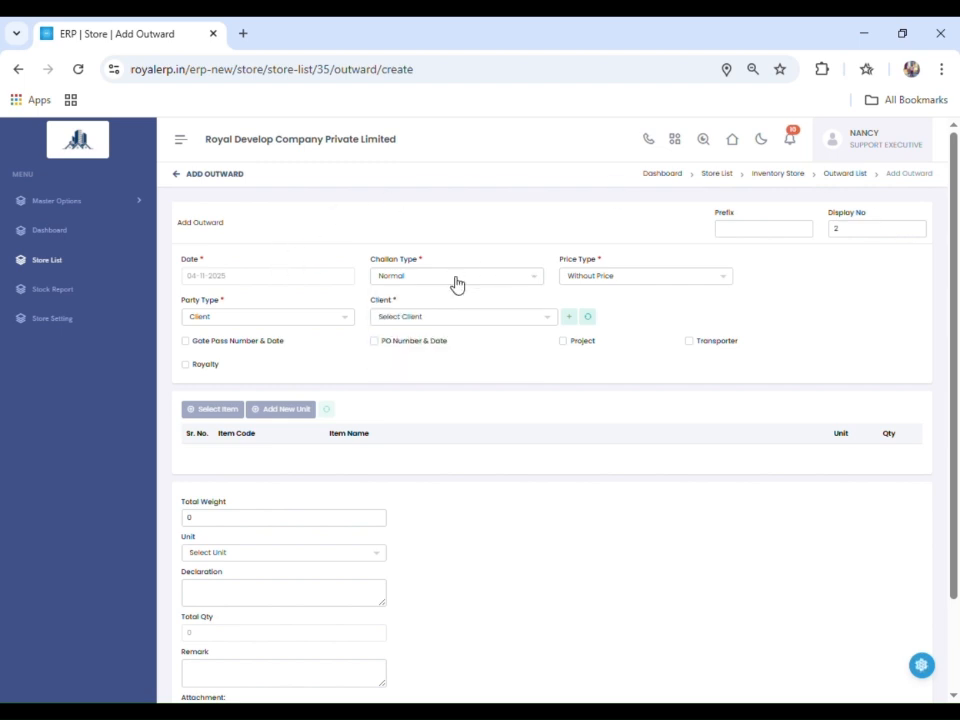
click(613, 281)
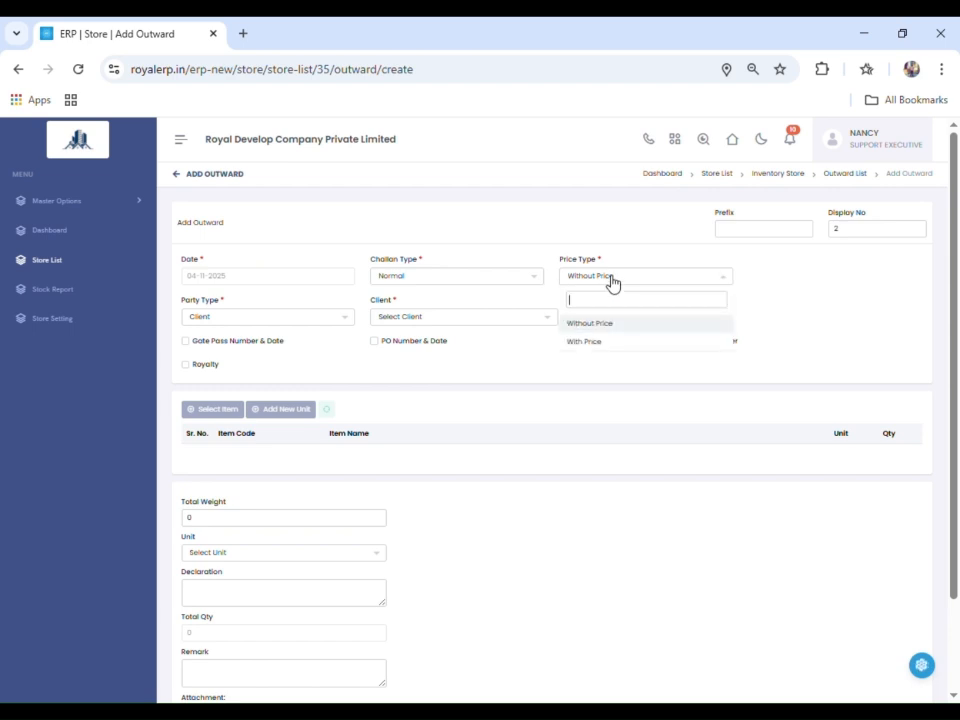
click(613, 280)
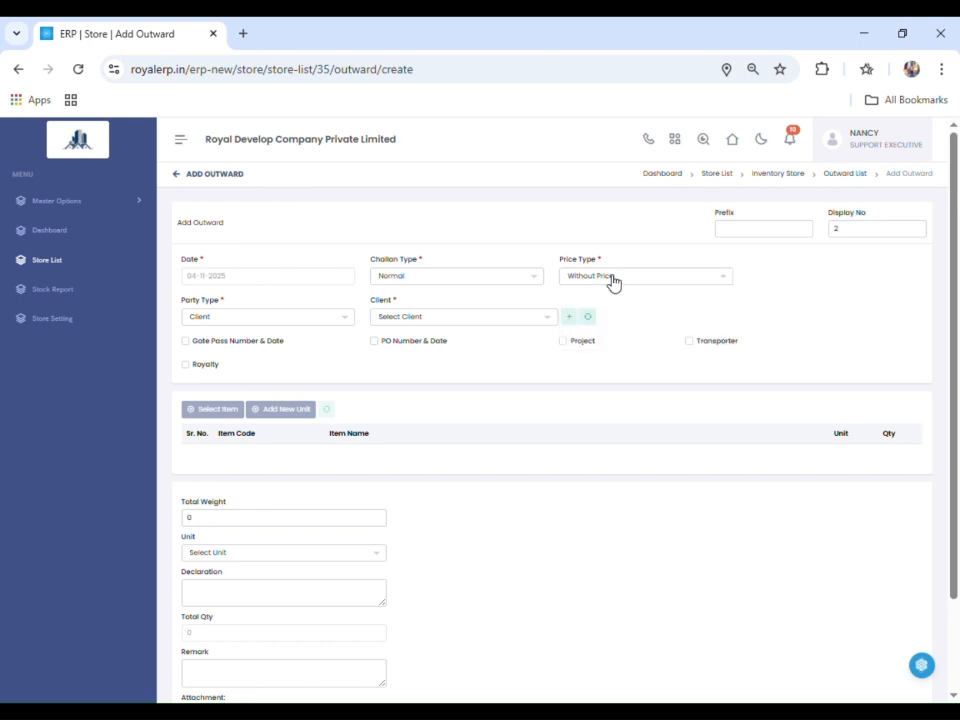
- Set the outward entry's party type to Inter Transfer and its transfer store to MAIN STORE
scroll(485, 255, down, 2)
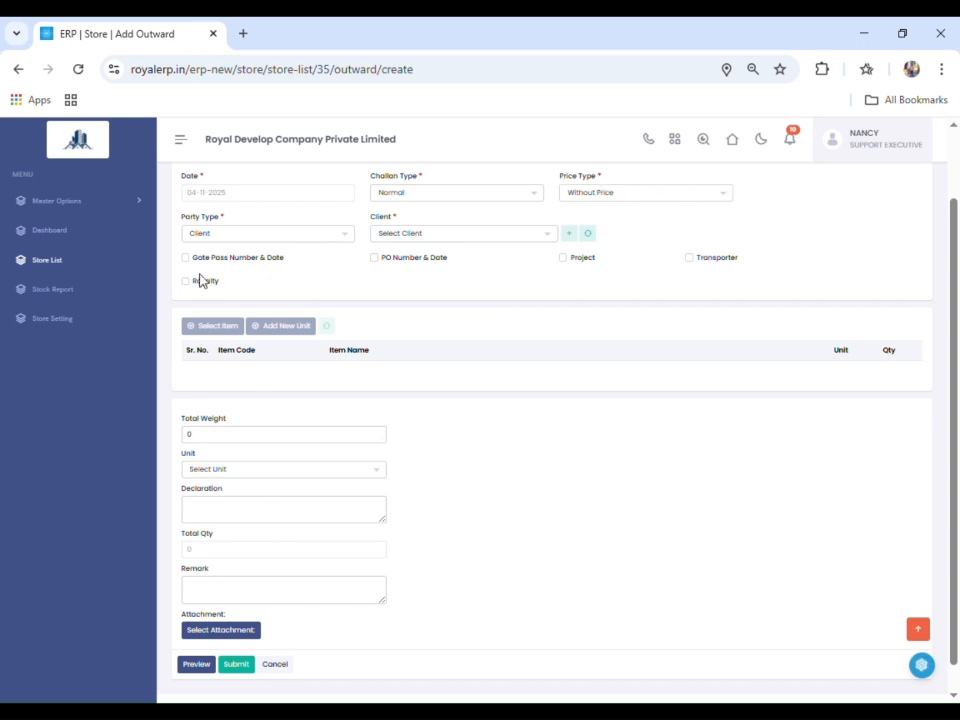
click(281, 237)
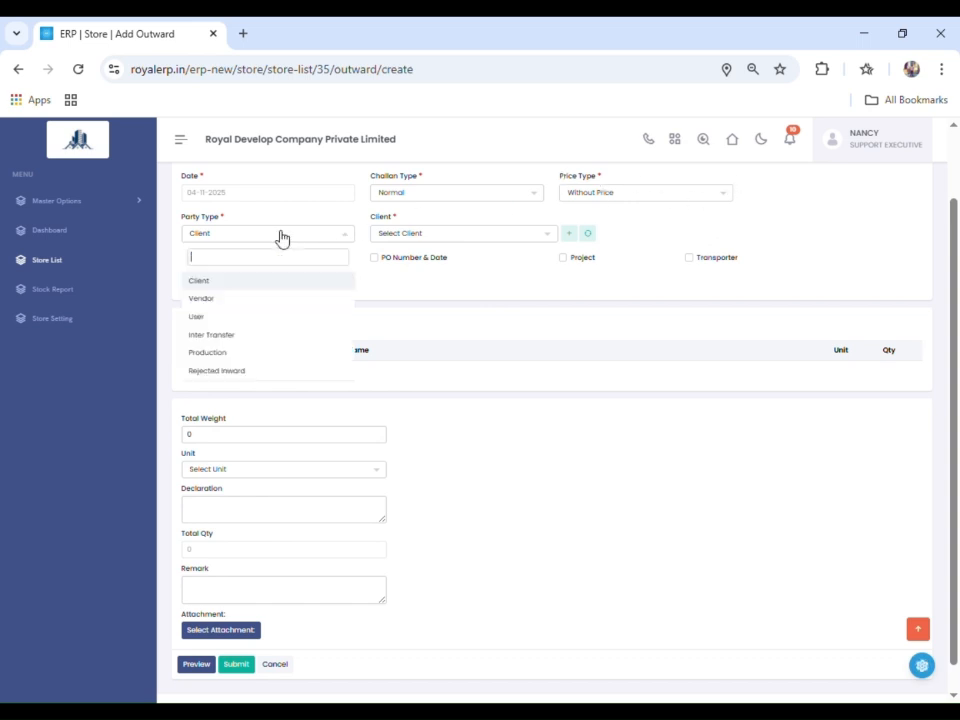
click(249, 338)
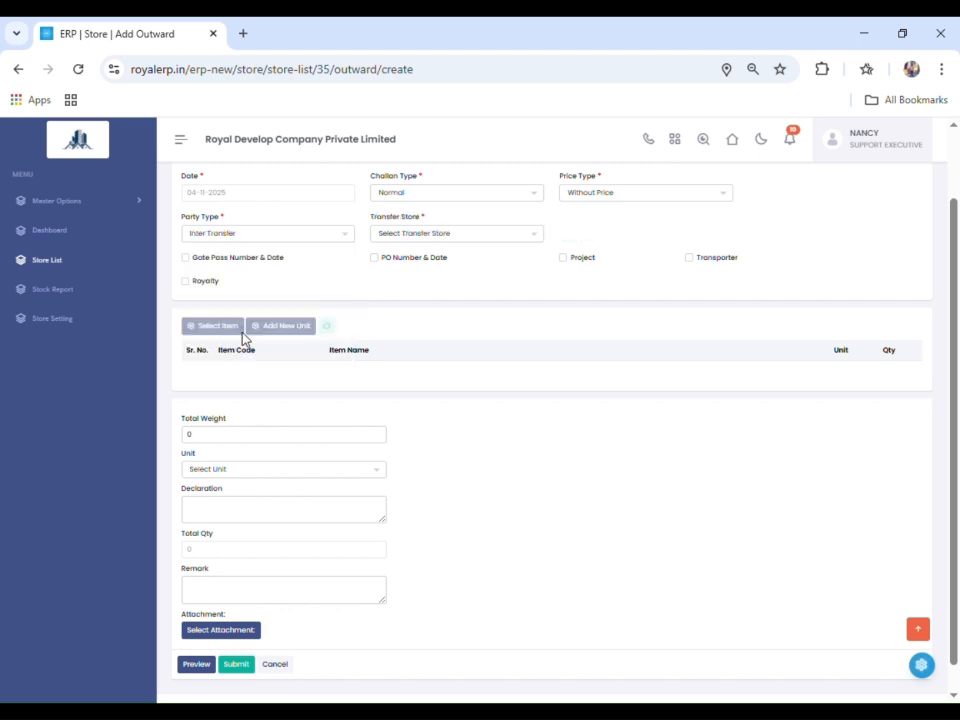
click(494, 234)
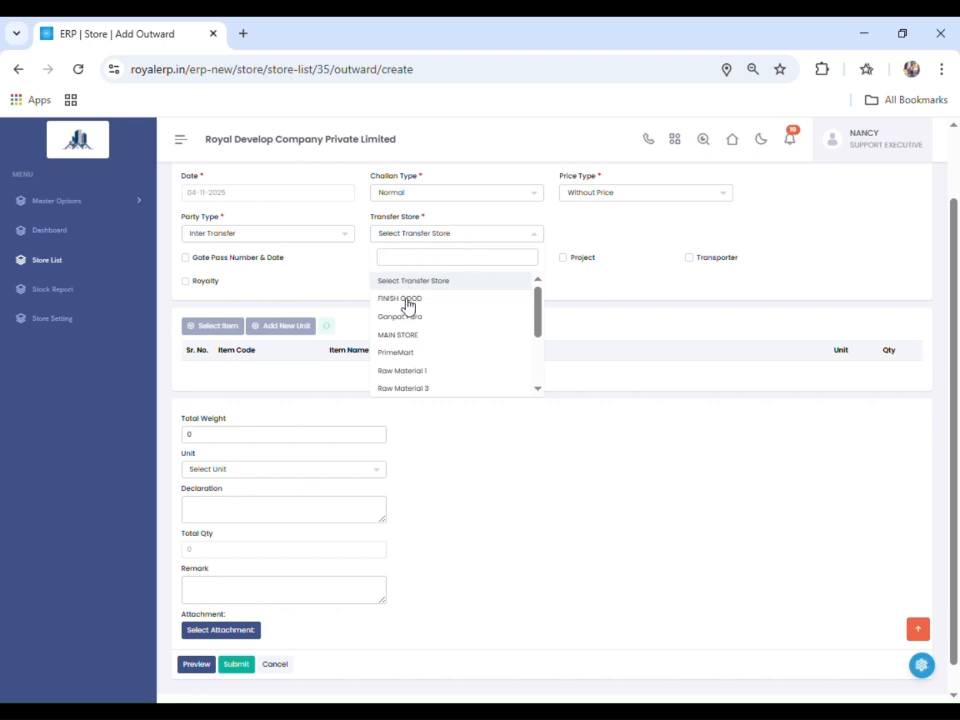
click(452, 336)
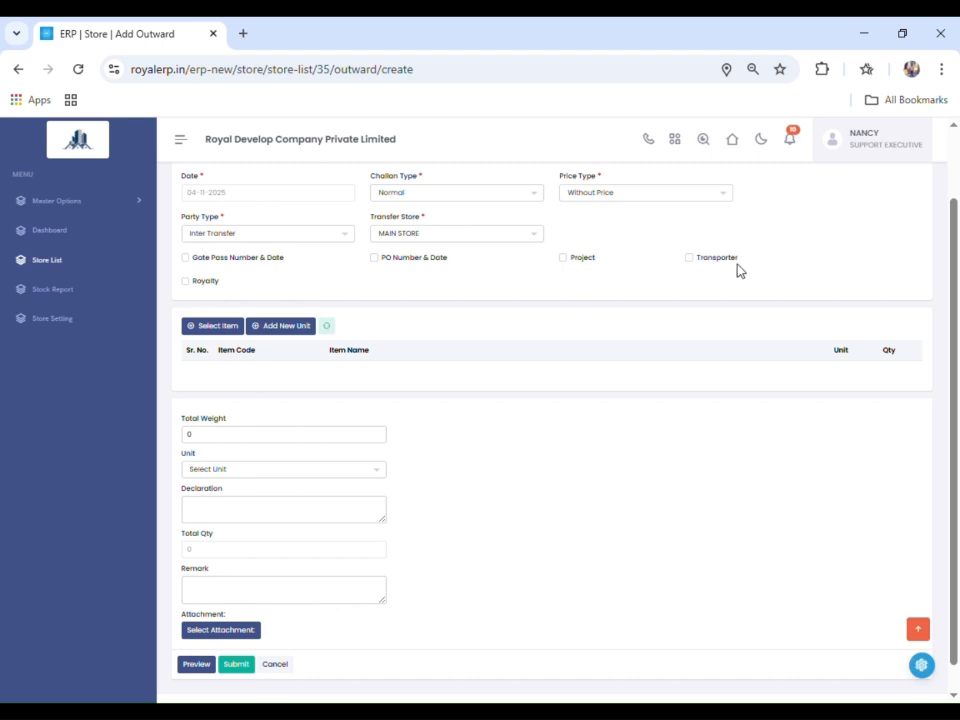
- Add the main item BASE PLATE to the outward entry's item list
click(208, 330)
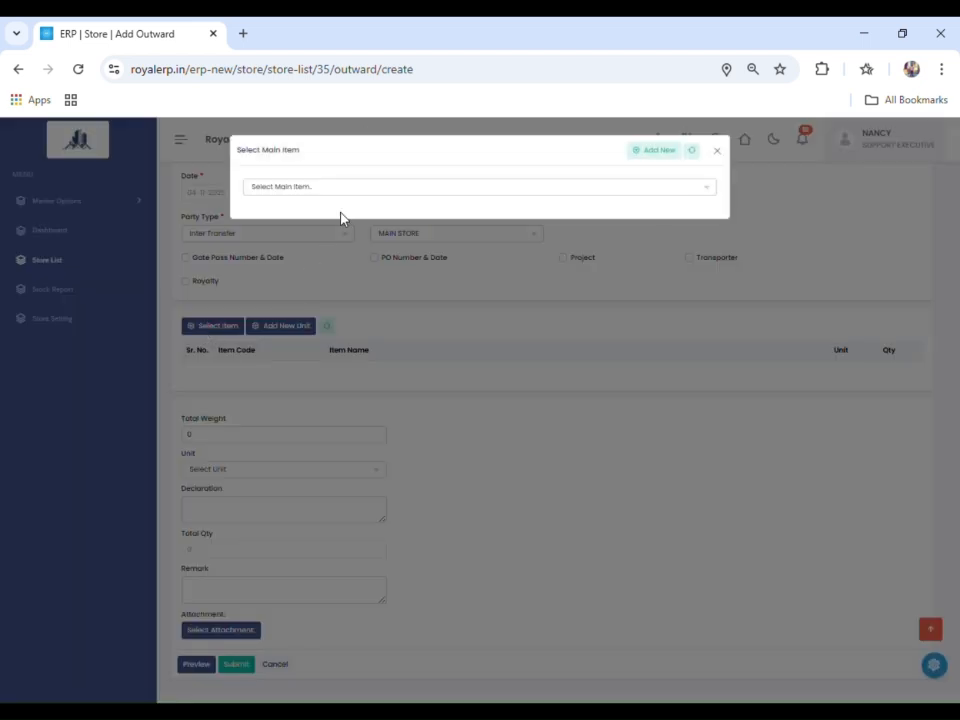
click(345, 190)
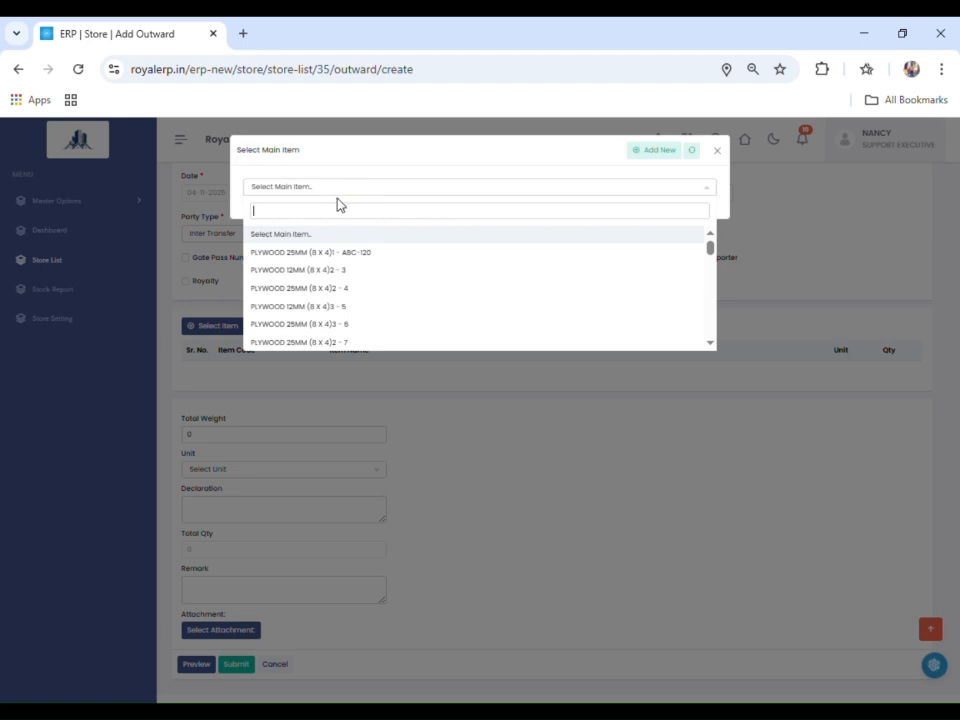
text(base)
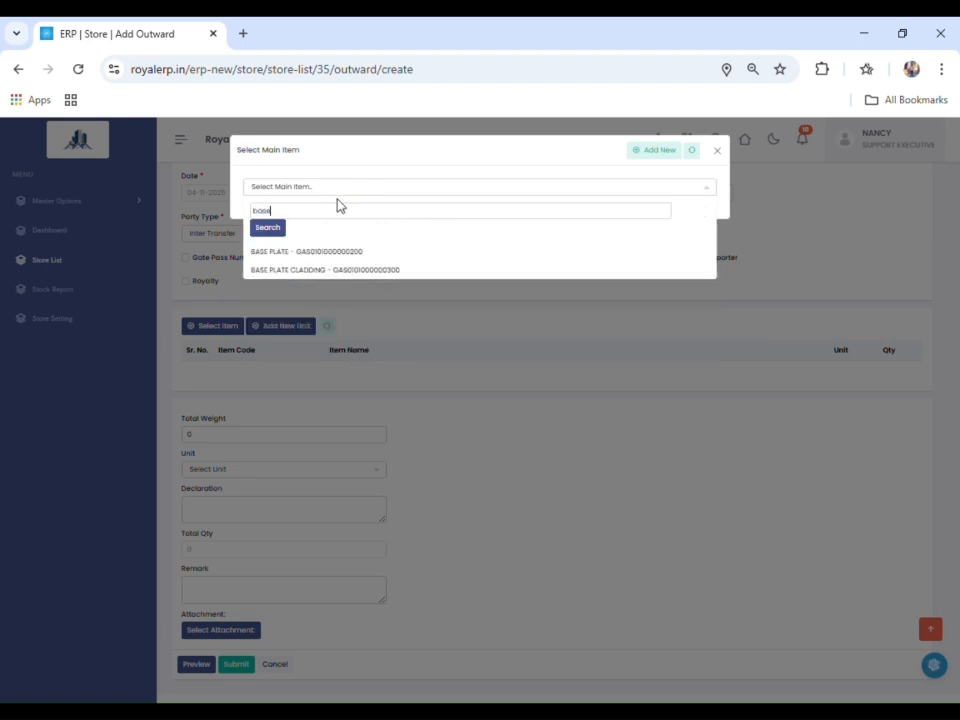
click(305, 257)
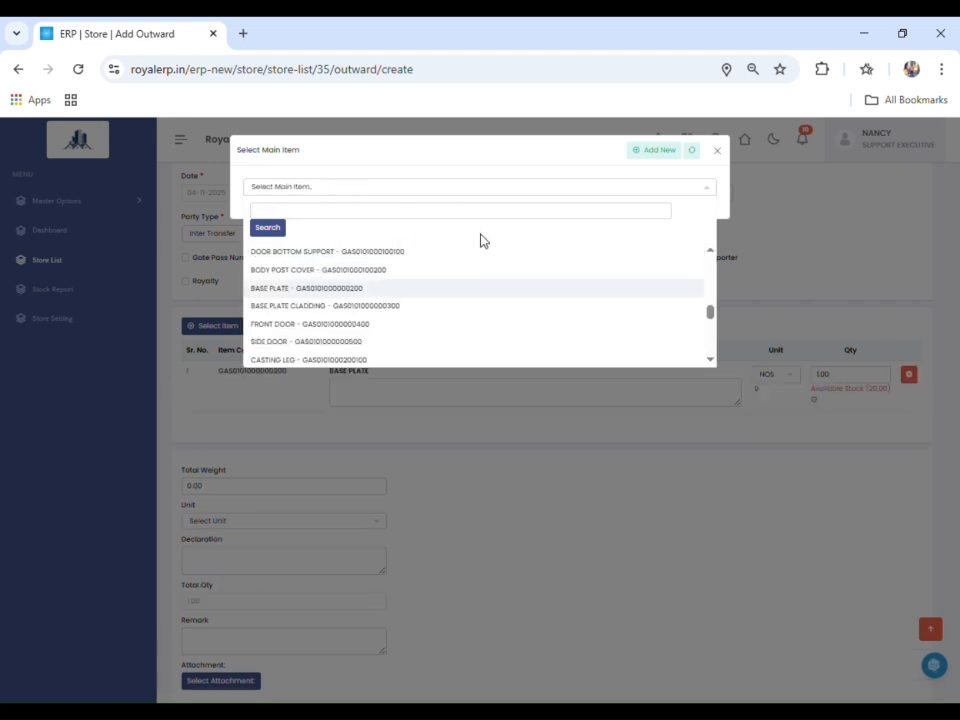
click(720, 149)
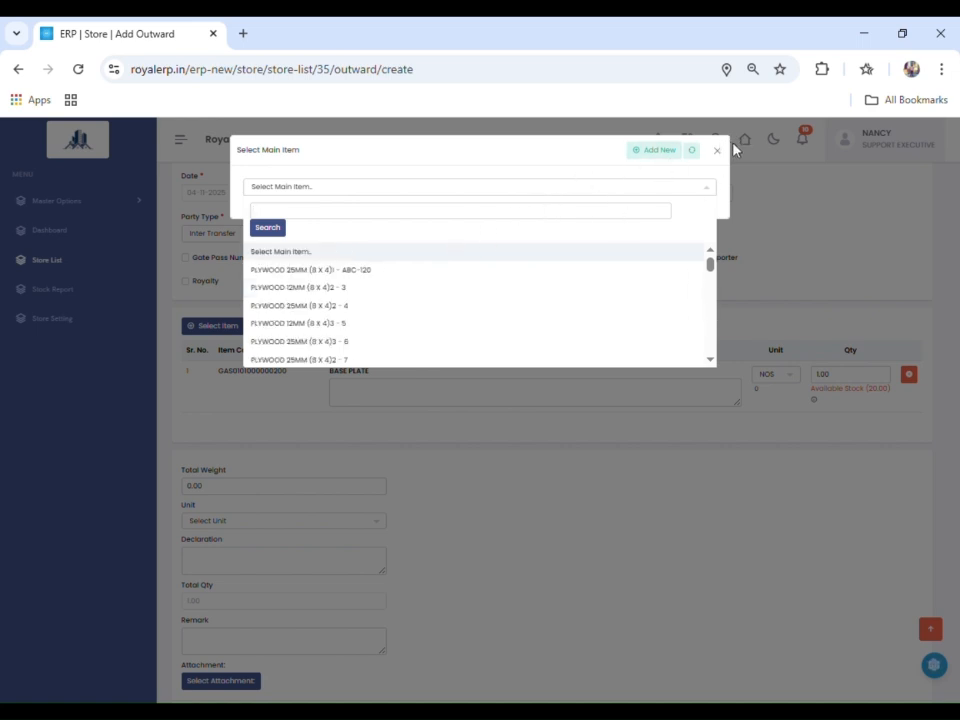
click(716, 151)
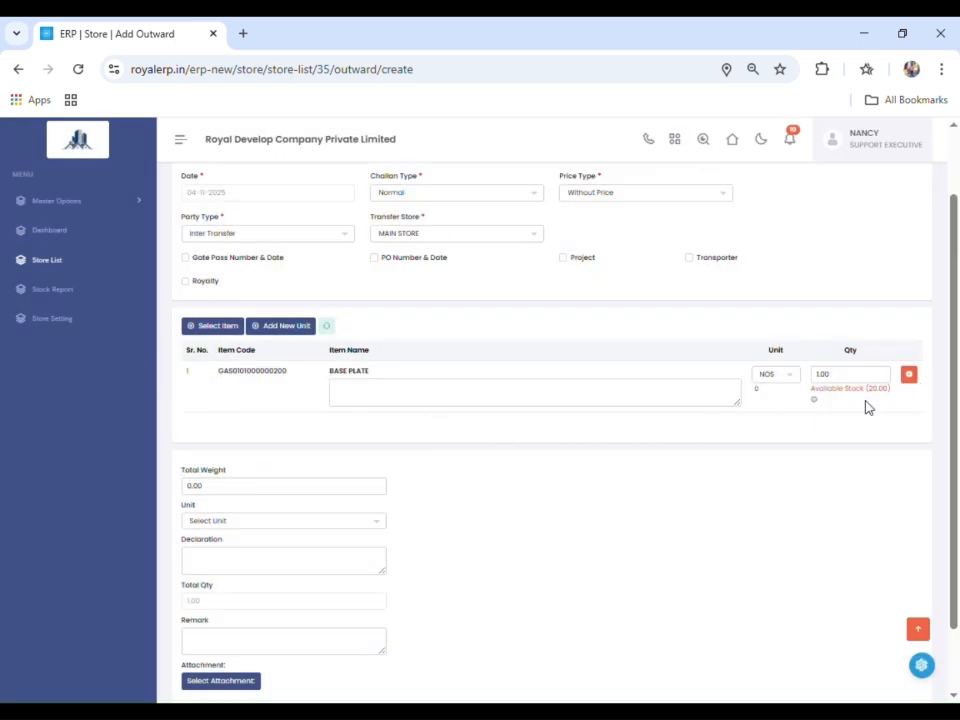
- Set the BASE PLATE quantity in the outward entry to 20
mouse_move(815, 400)
double_click(829, 379)
scroll(688, 454, up, 2)
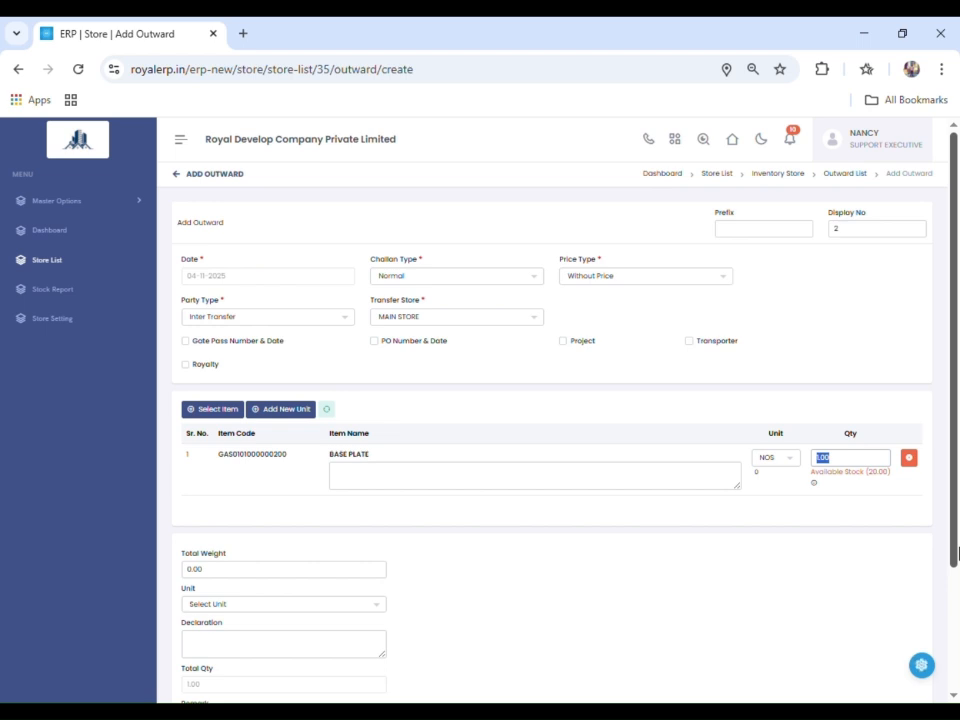
text(20)
click(699, 559)
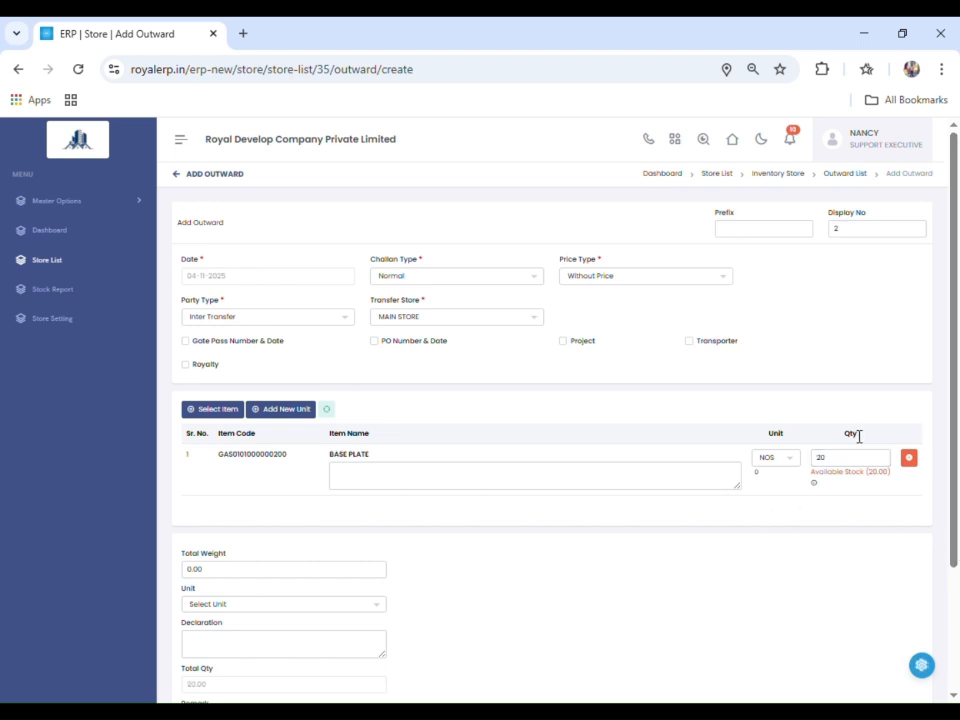
- Set the BASE PLATE quantity to 10 and submit the outward entry
double_click(839, 465)
text(1)
scroll(699, 482, down, 3)
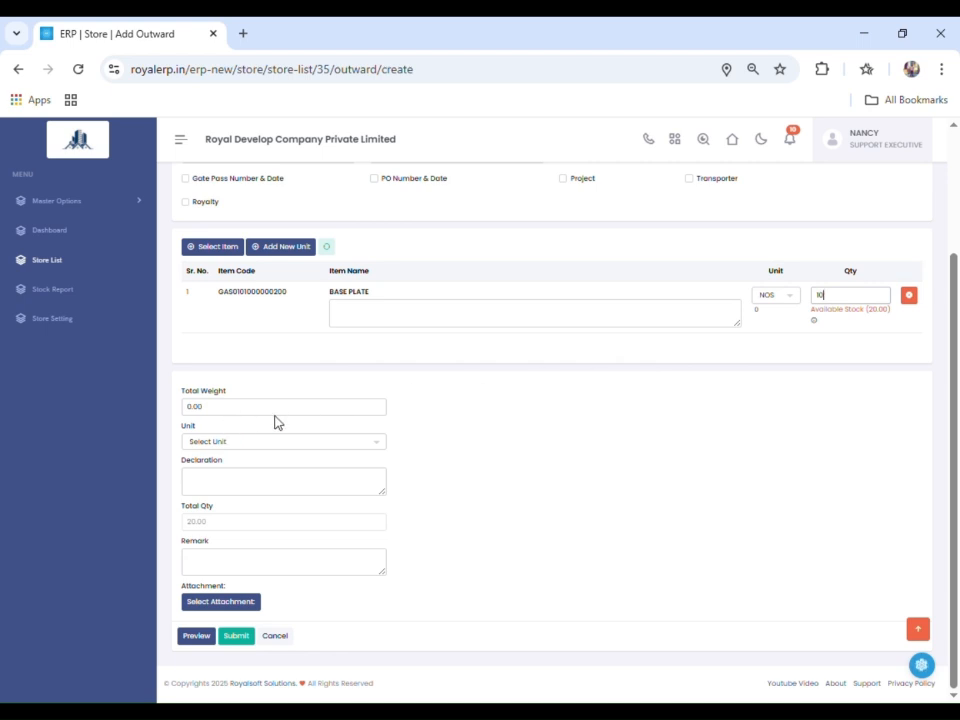
scroll(435, 427, up, 1)
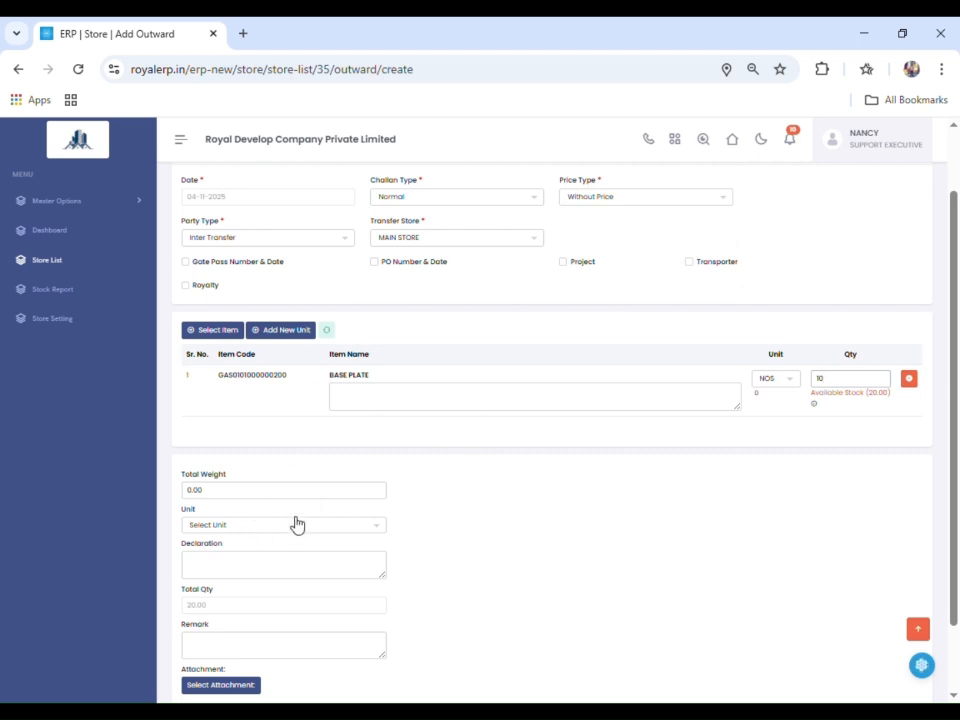
scroll(290, 528, down, 1)
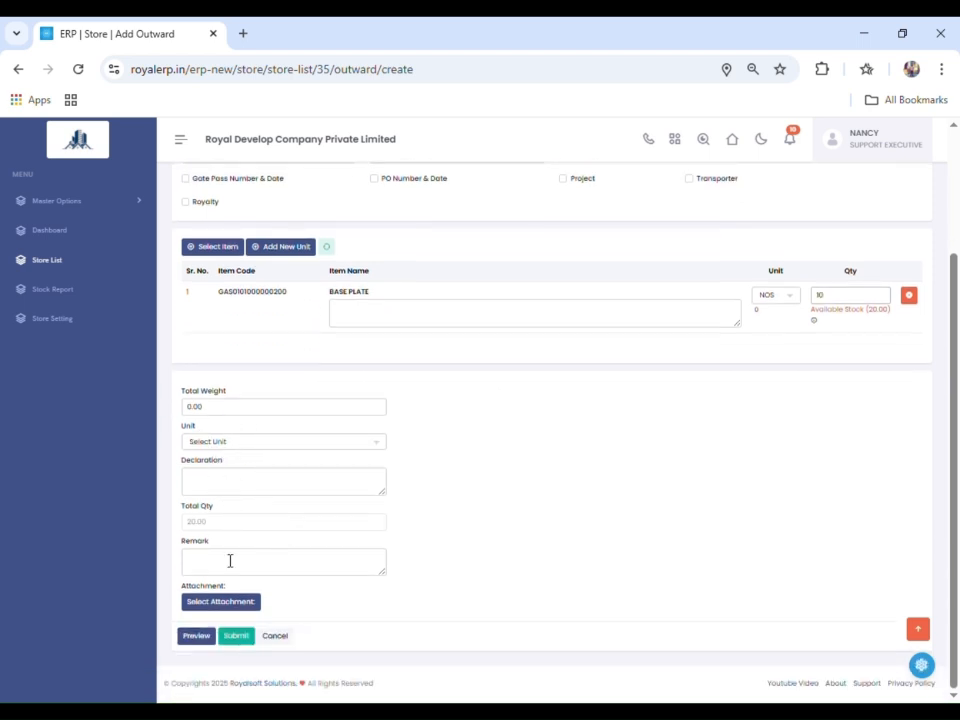
click(230, 561)
scroll(420, 540, up, 3)
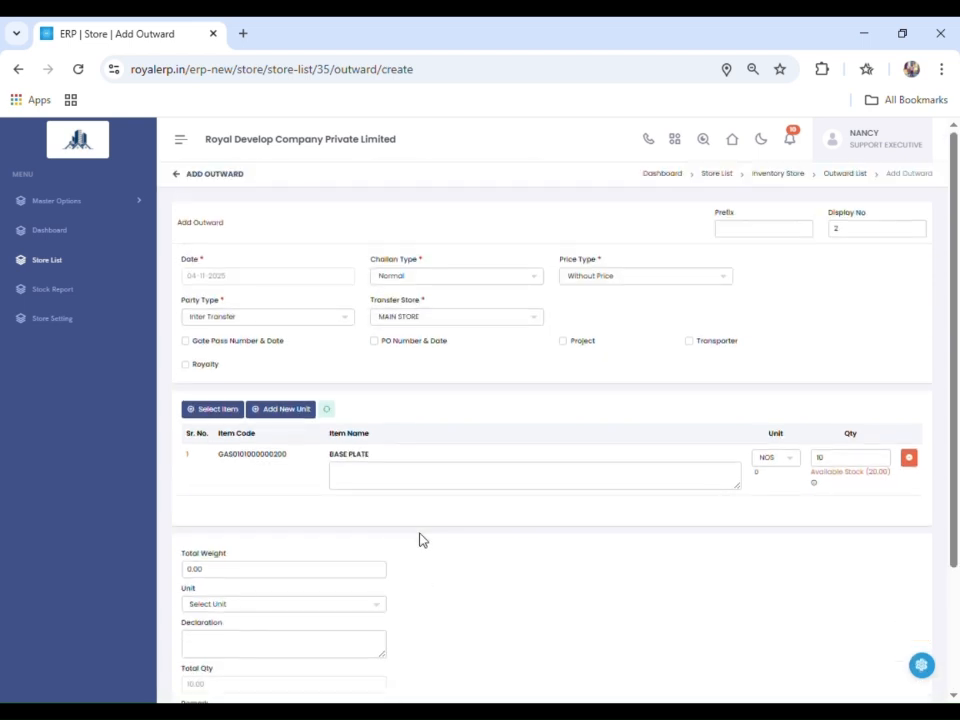
scroll(420, 540, down, 3)
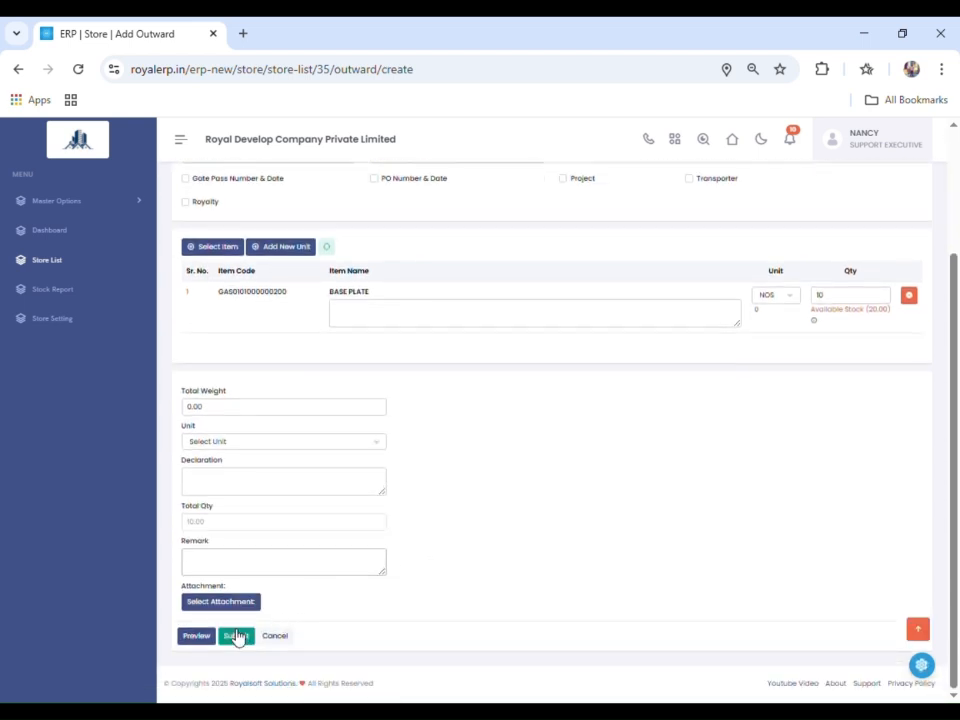
click(236, 637)
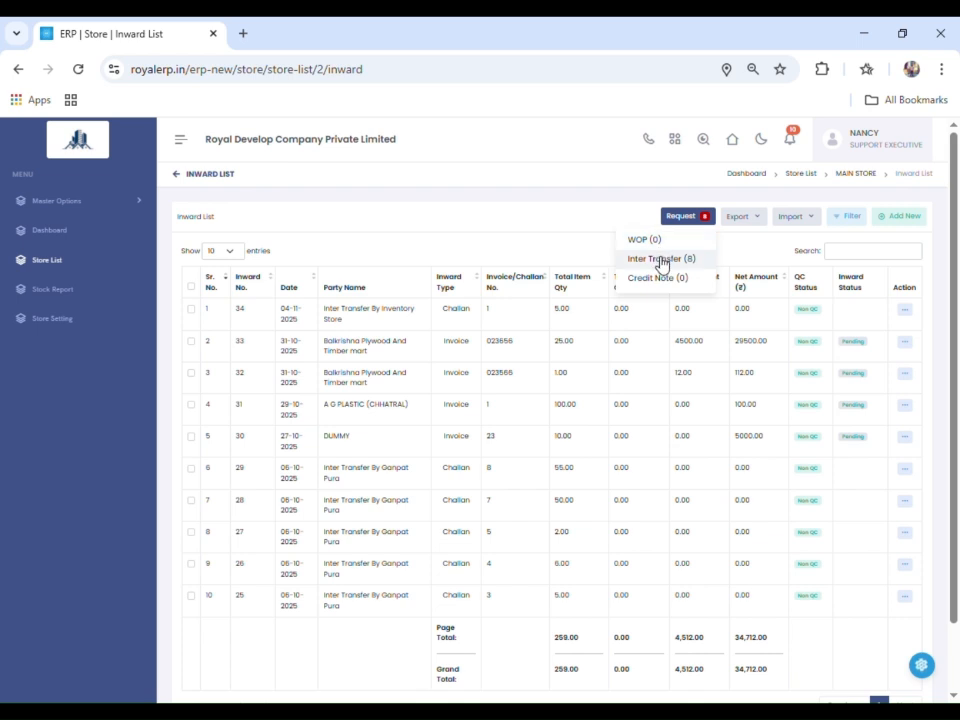
- In MAIN STORE's inter transfer request list, approve all items of challan 2 transferred by Inventory Store
click(660, 259)
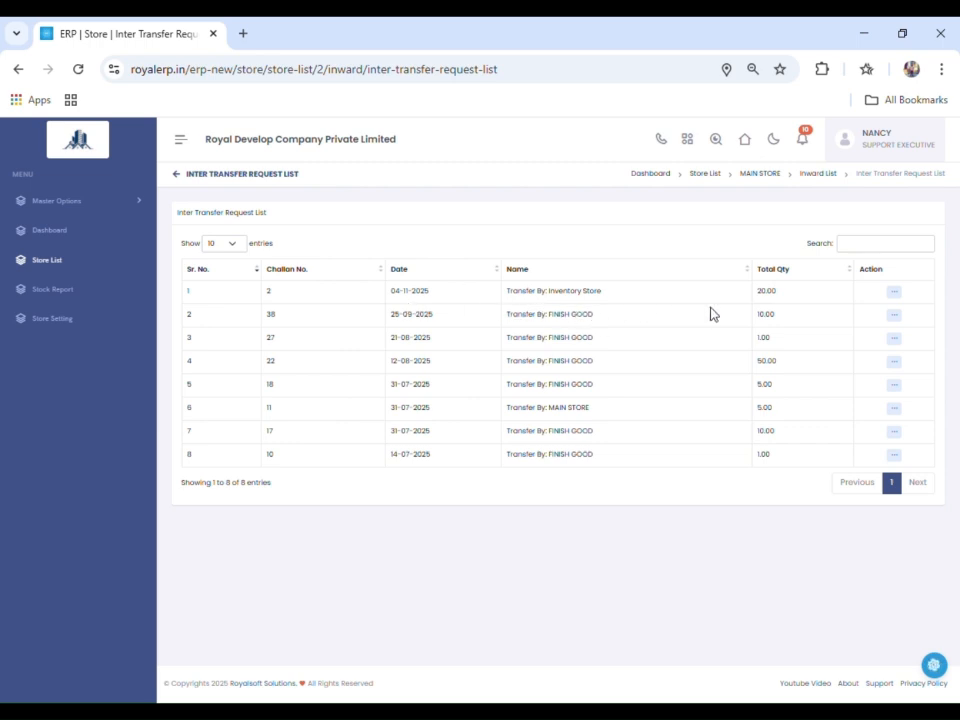
right_click(618, 299)
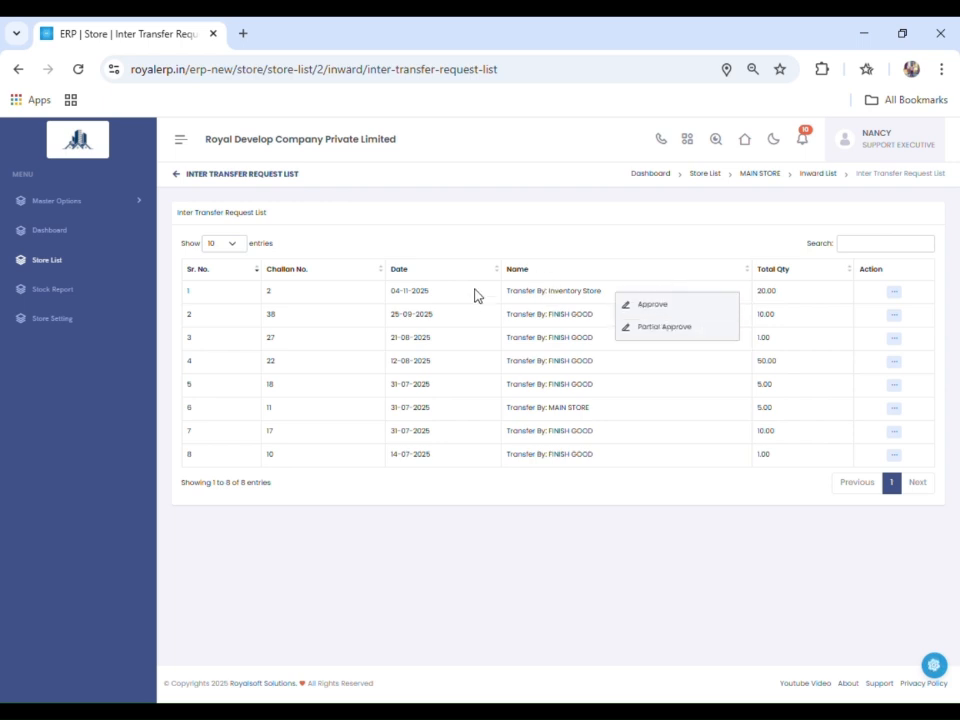
click(694, 313)
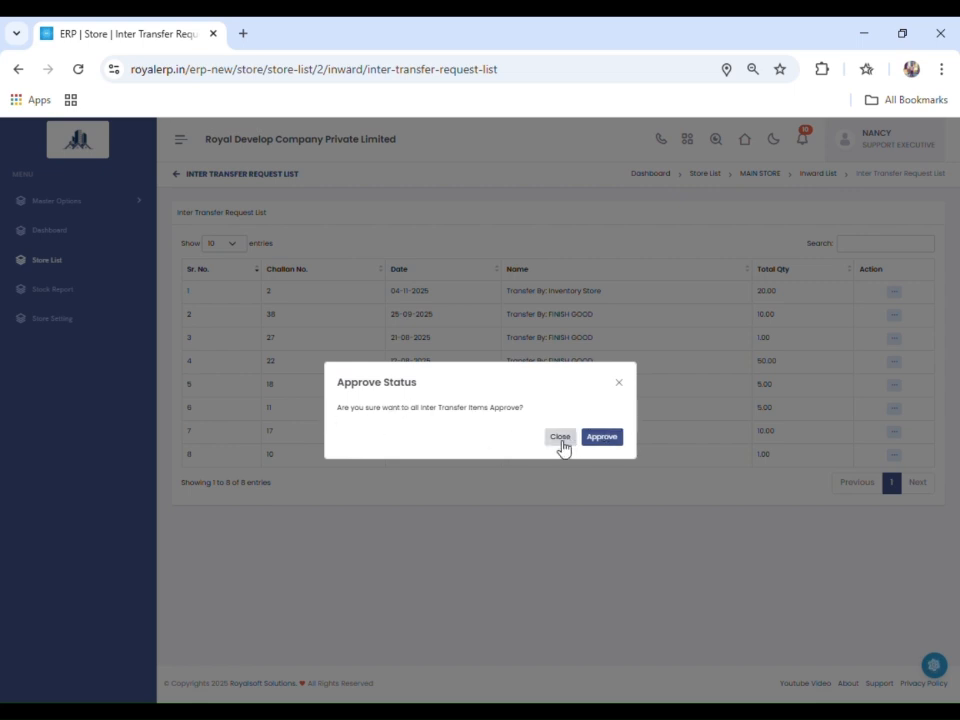
click(610, 442)
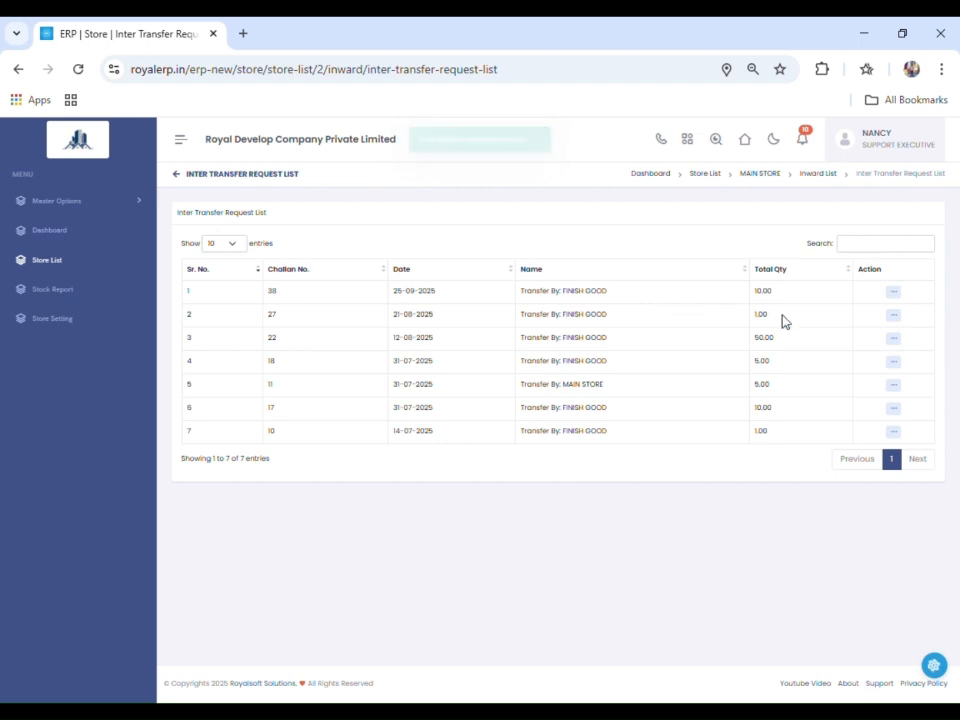
- Check MAIN STORE's inward list, and run the Inventory Store's stock report without item filters
click(187, 184)
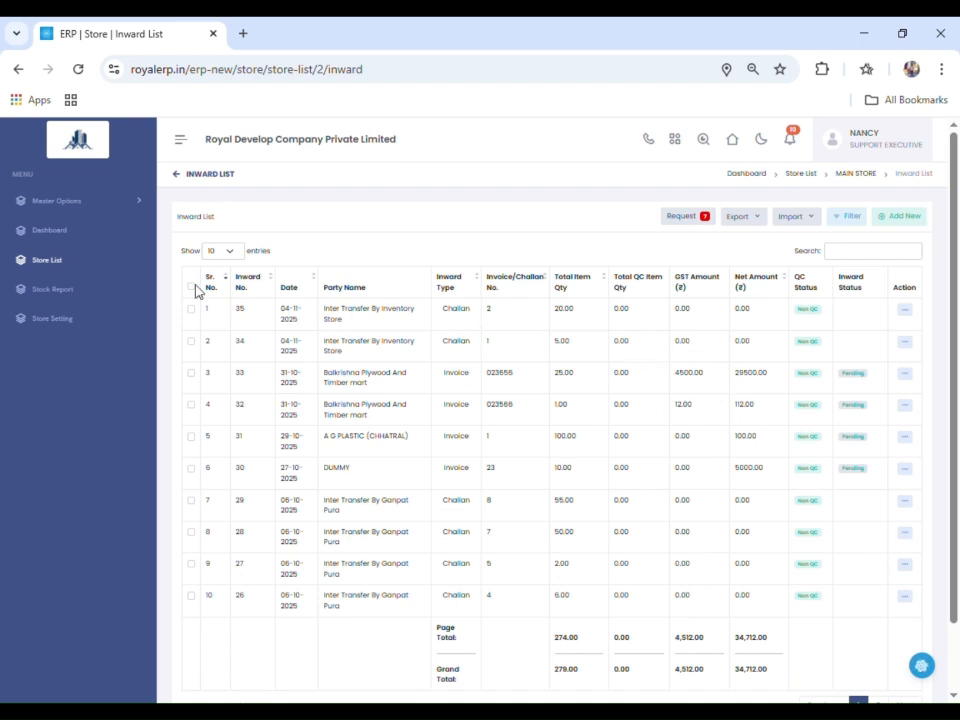
click(56, 268)
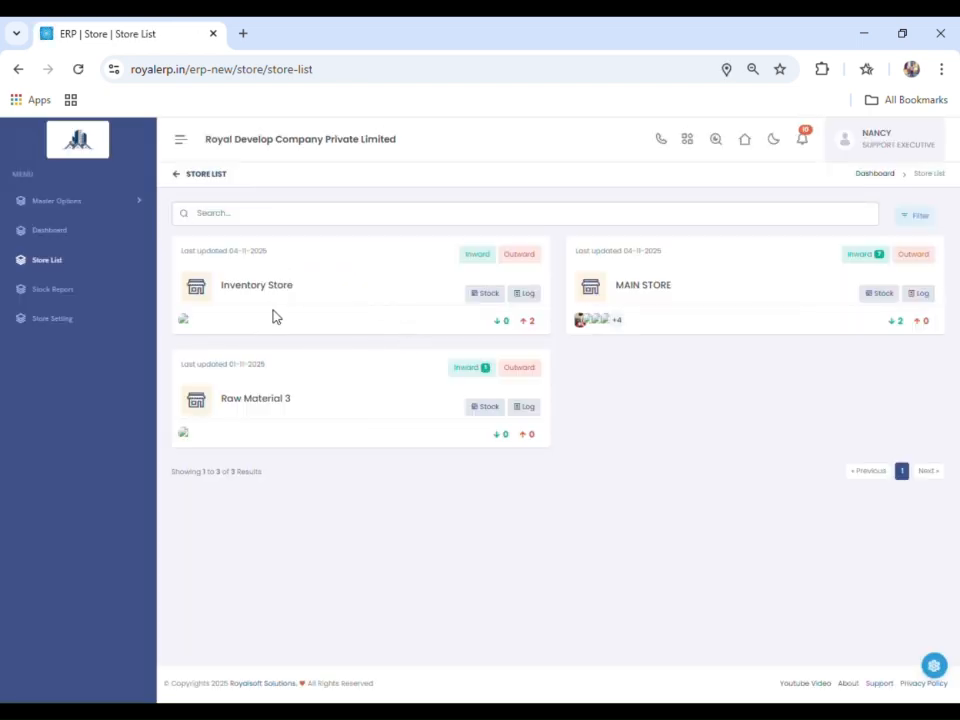
click(482, 304)
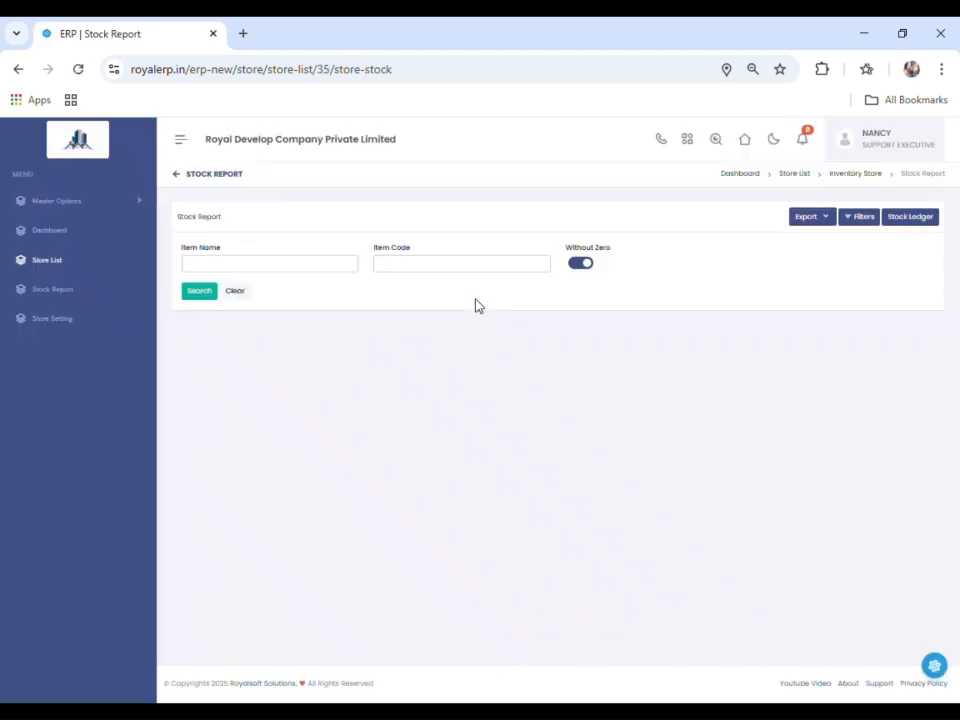
click(199, 293)
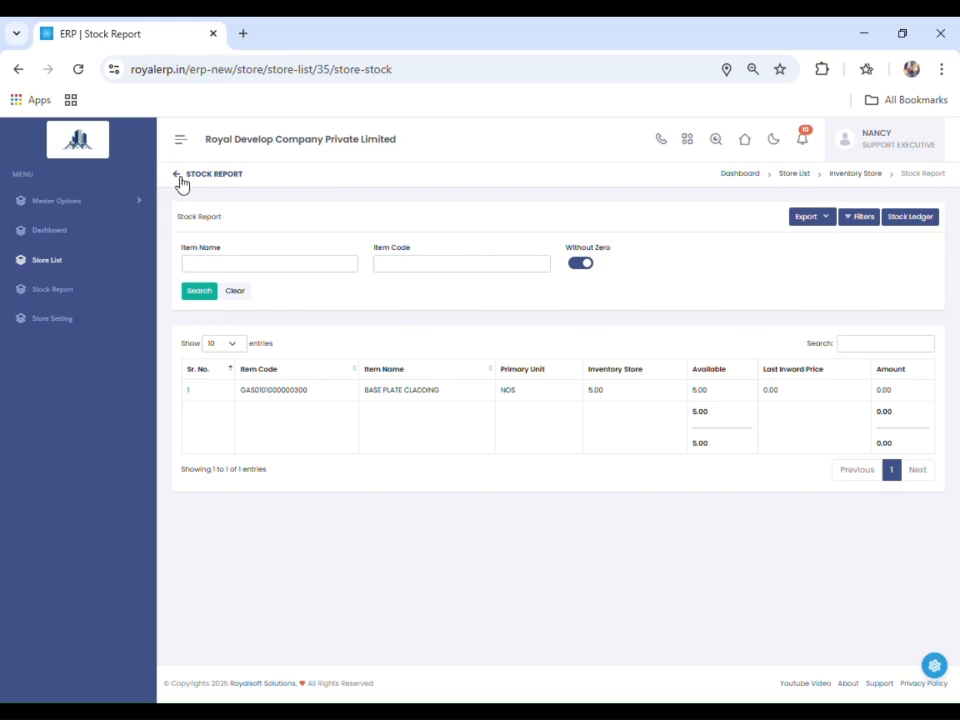
- Run MAIN STORE's stock report for the item name "base plate" and check the BASE PLATE stock
click(81, 264)
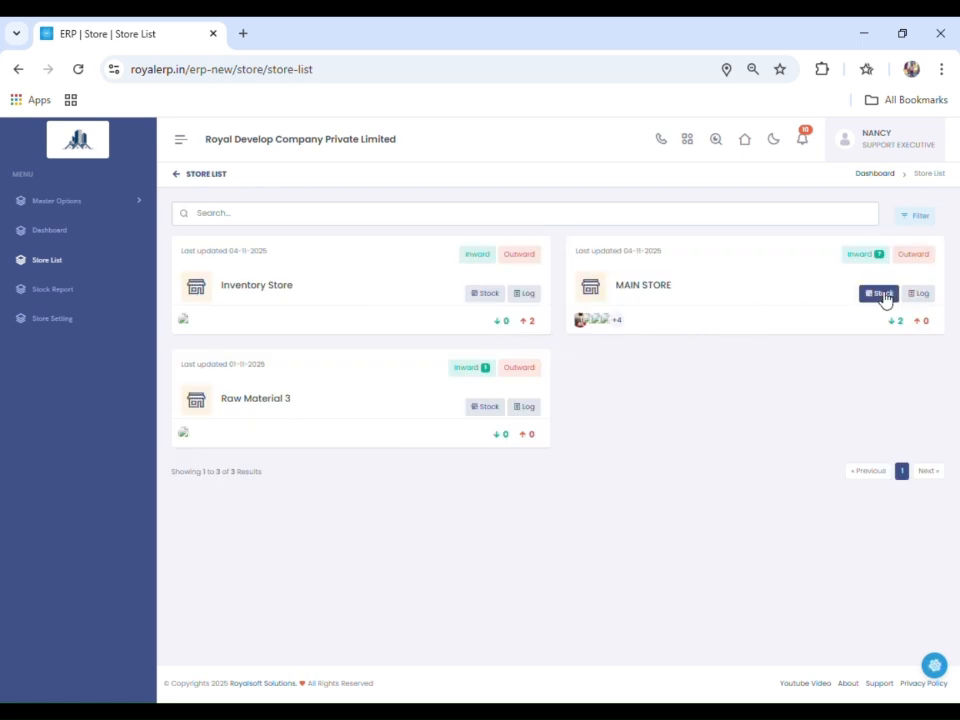
click(880, 294)
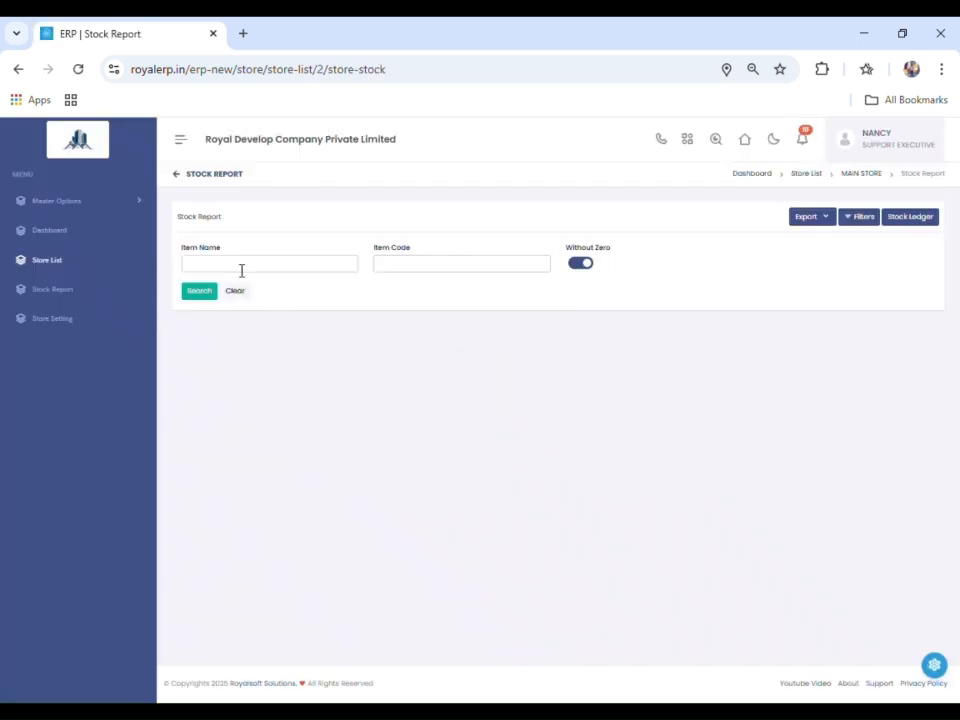
click(242, 268)
click(190, 294)
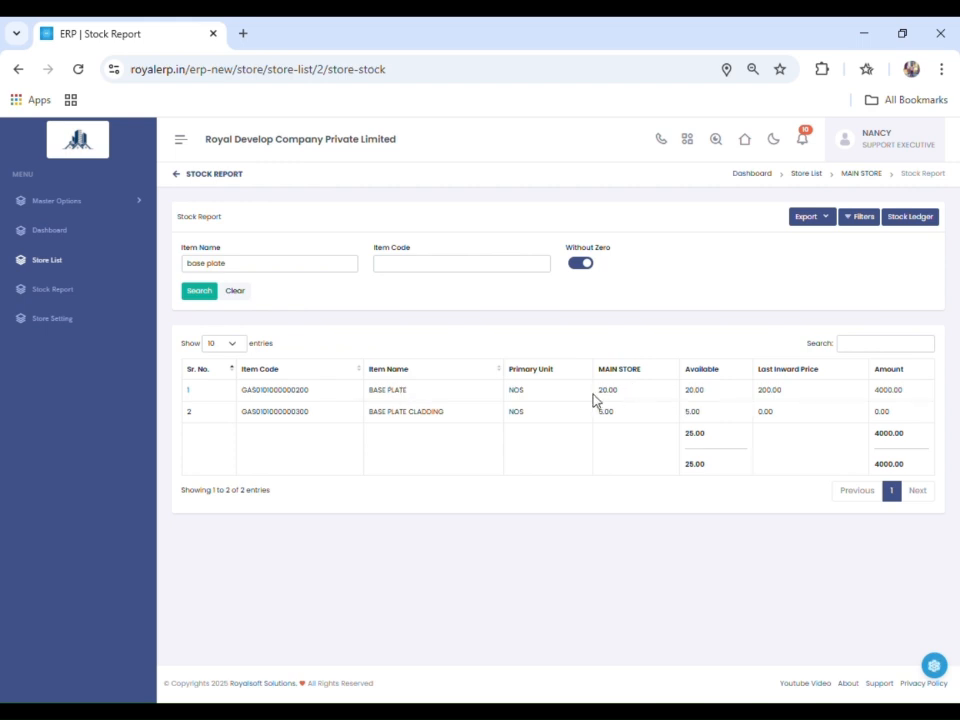
drag(600, 399, 630, 398)
click(631, 397)
- Review the stock report's additional filters and the available item types, and close the filters
click(869, 222)
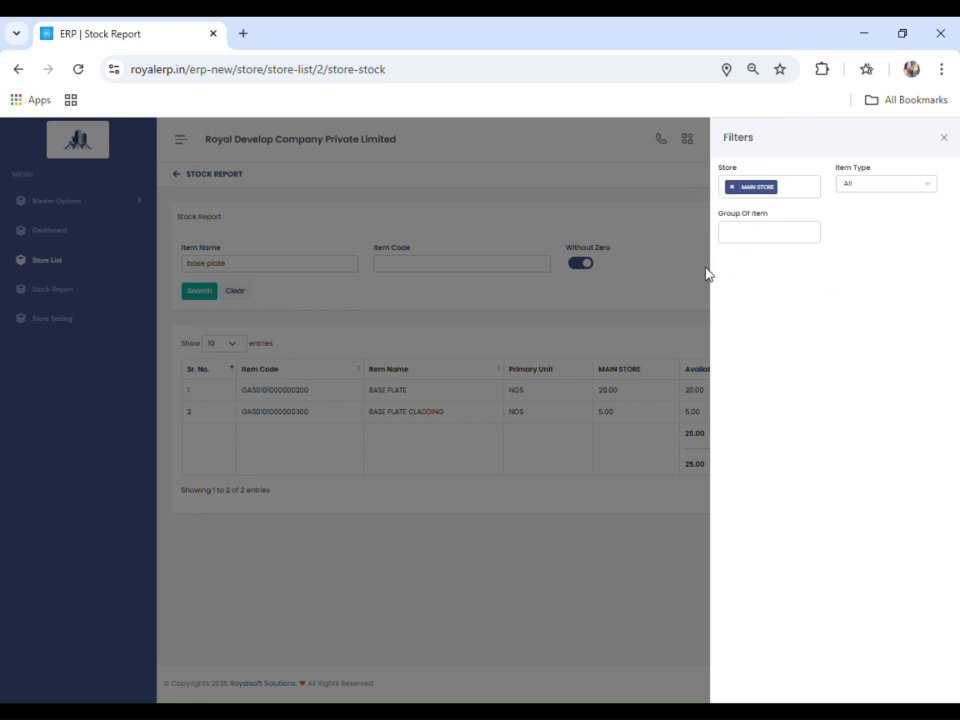
click(863, 192)
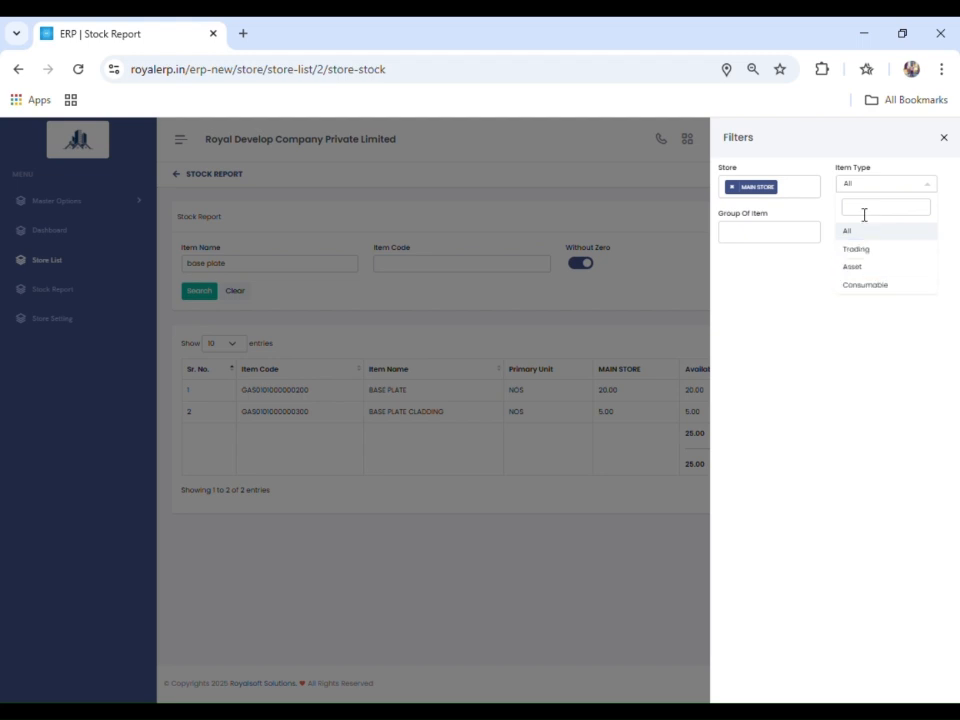
click(812, 320)
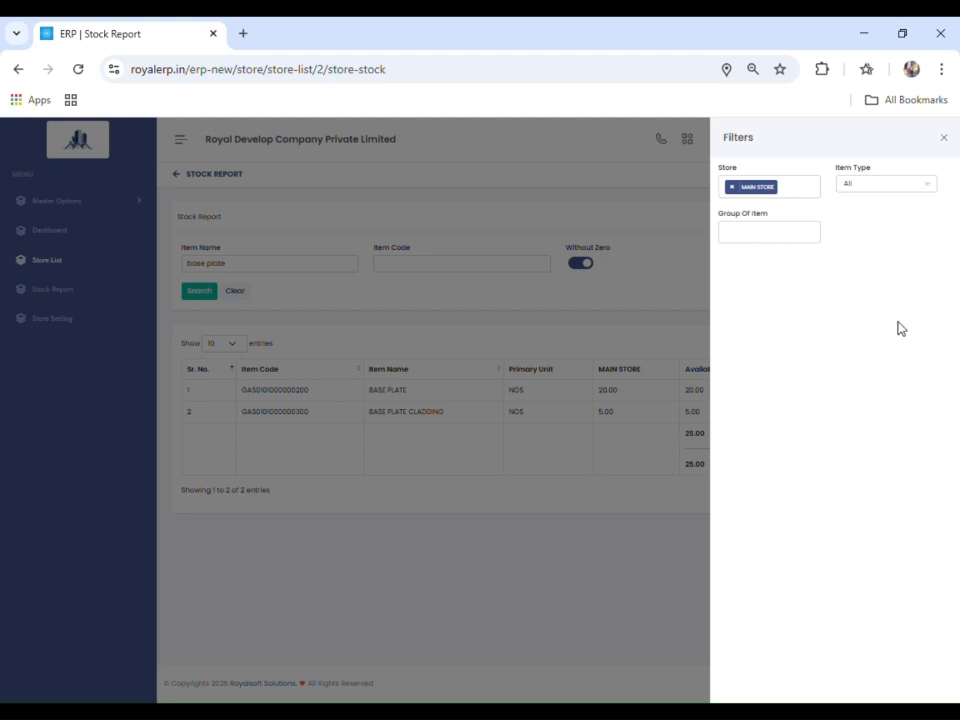
click(632, 560)
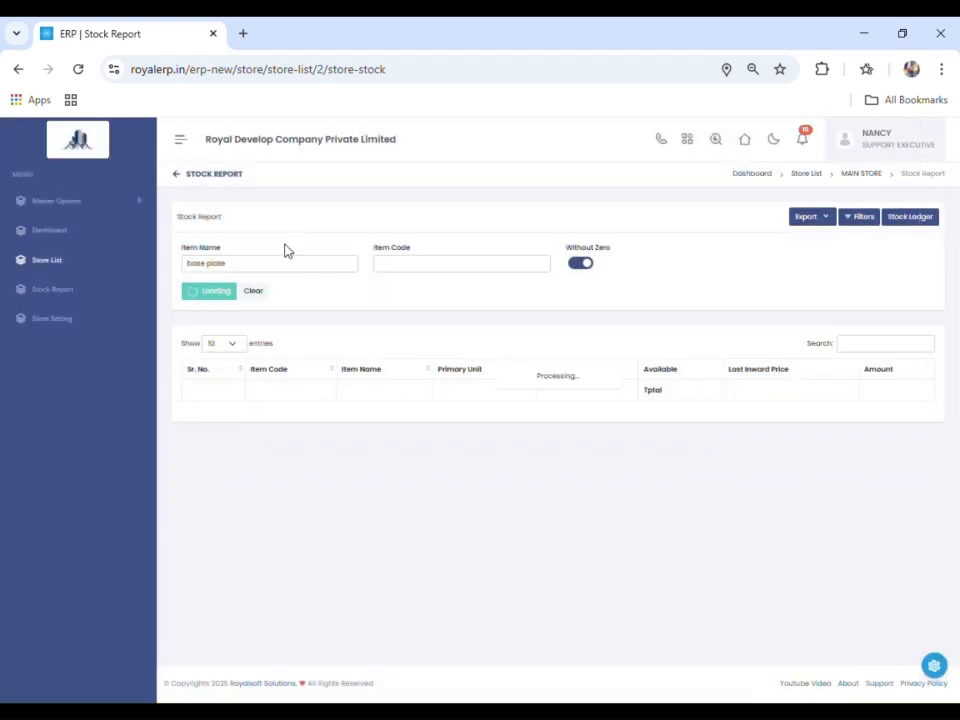